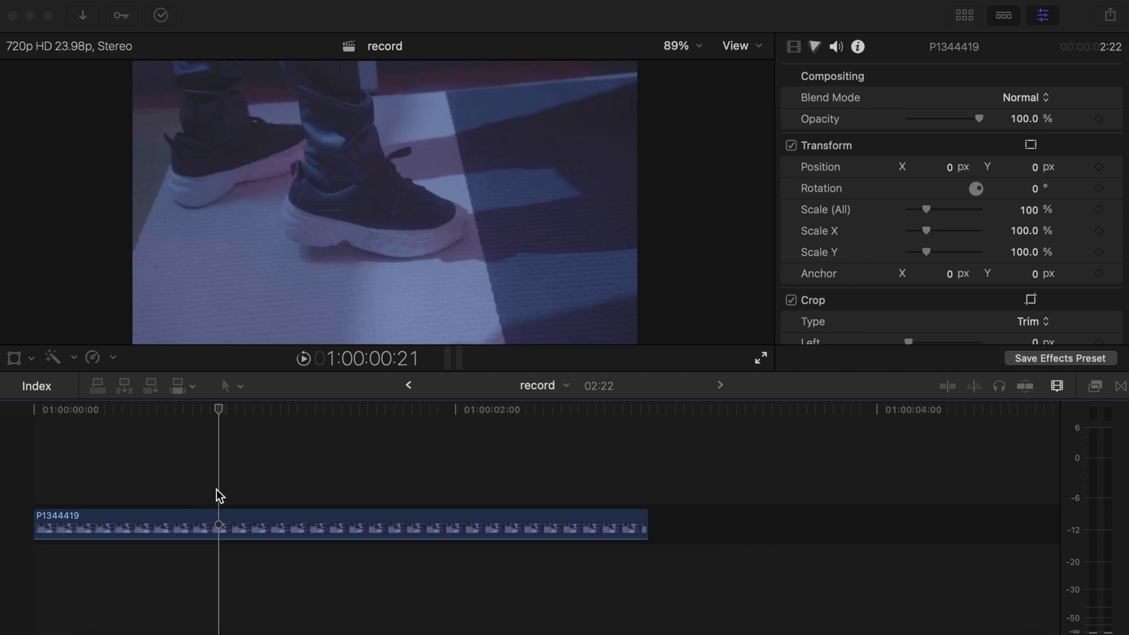
Add markers to clip P1344419 at 1:00:00:21, 1:00:01:02 and 1:00:01:07.
click(217, 495)
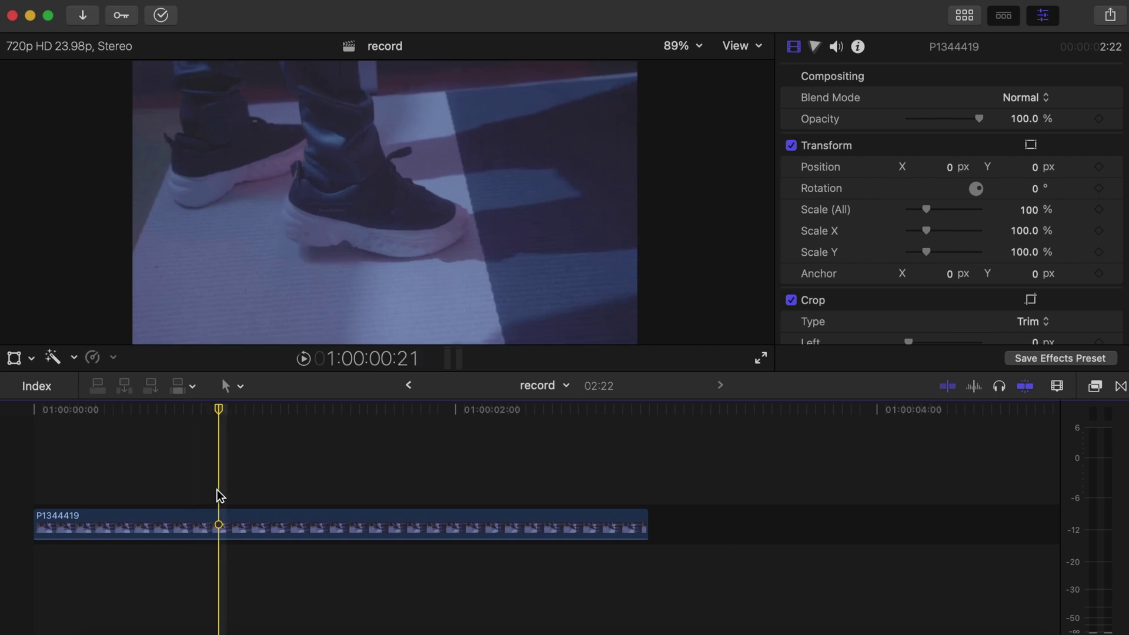
click(222, 513)
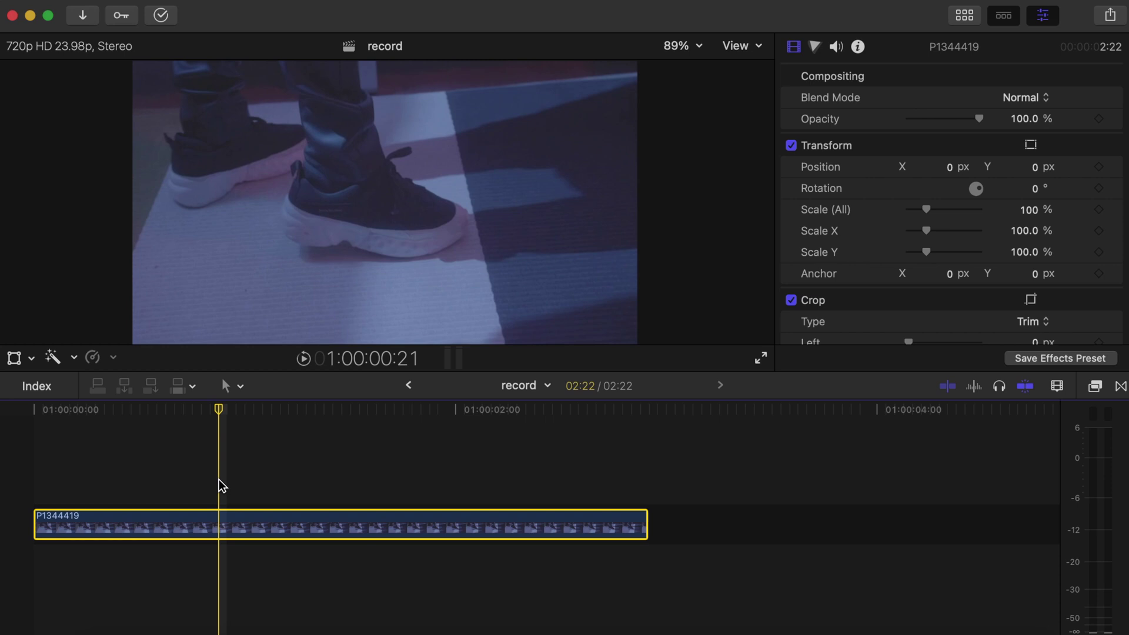
key(m)
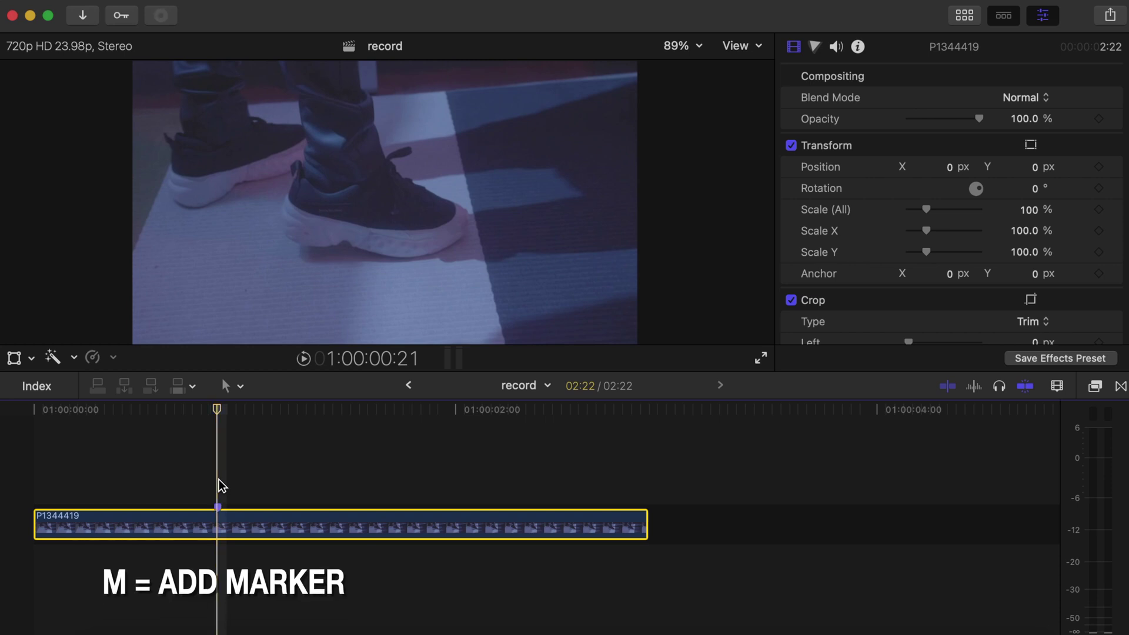
key(Right)
key(Right)
key(Right)
key(Right)
key(Right)
key(m)
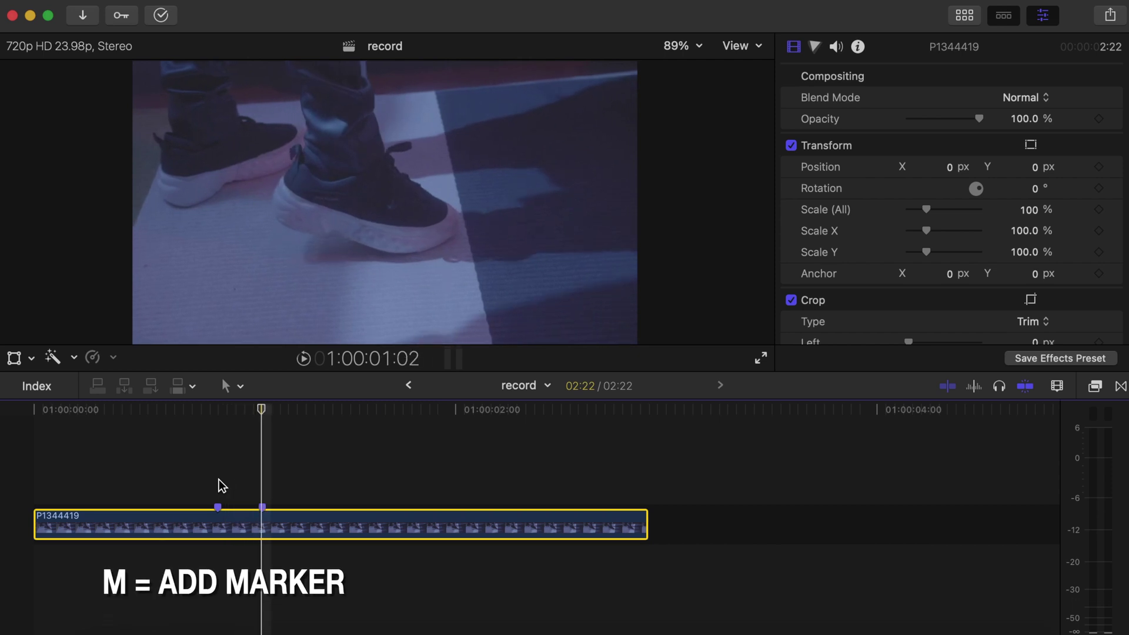
key(Right)
key(Right)
key(Right)
key(Right)
key(Right)
key(m)
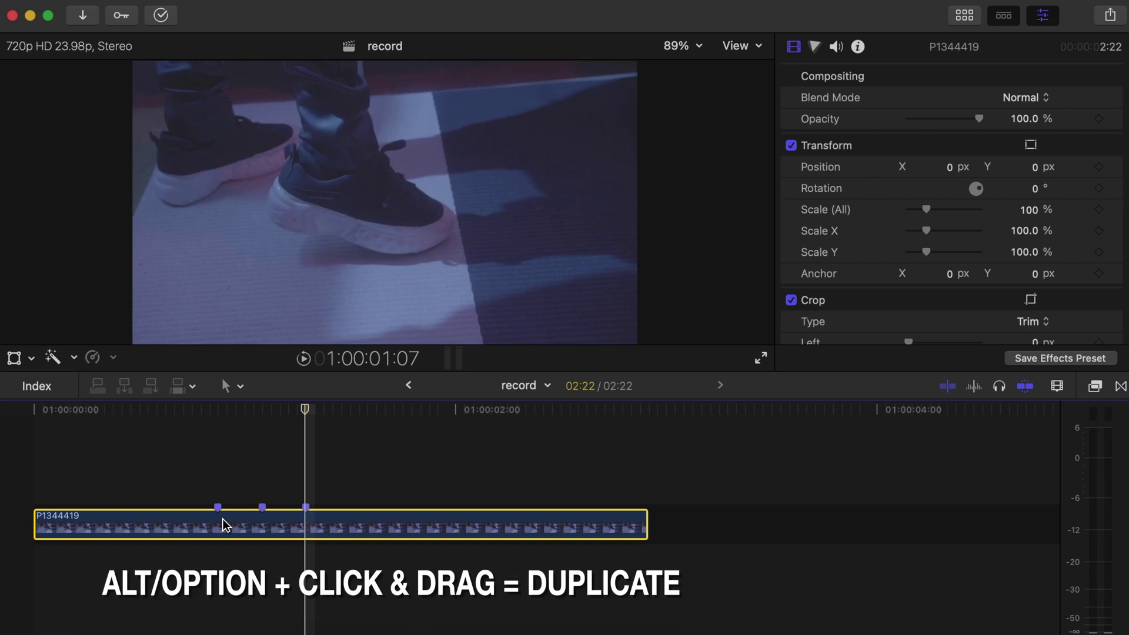
Duplicate P1344419 into stacked lanes and trim the third copy to start at the first marker.
key(s)
drag(222, 519, 206, 475)
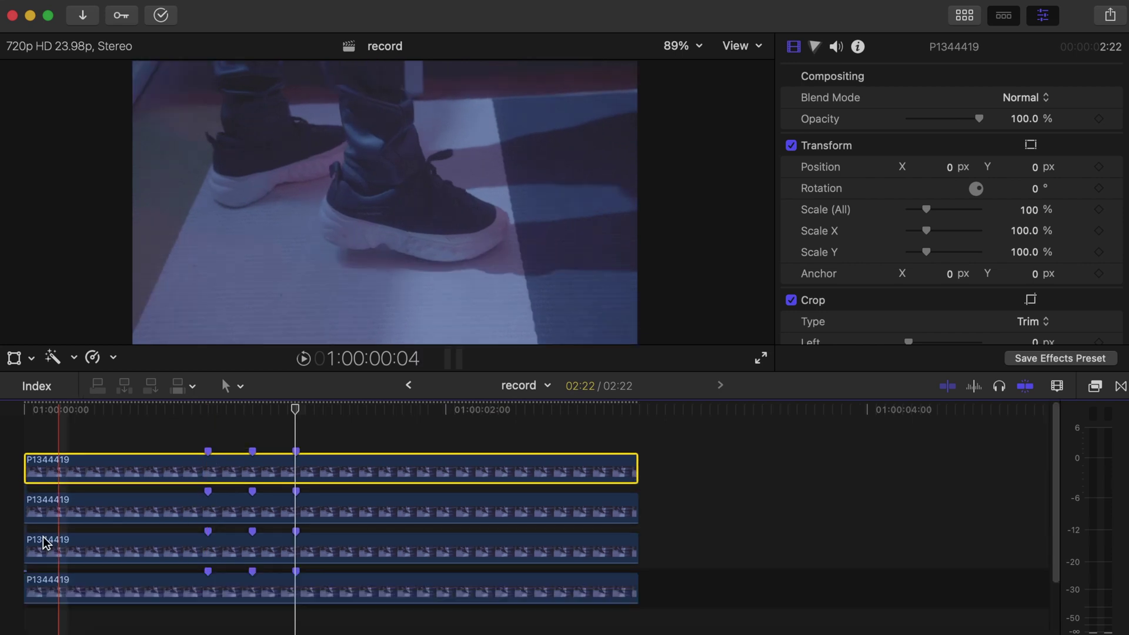
click(36, 548)
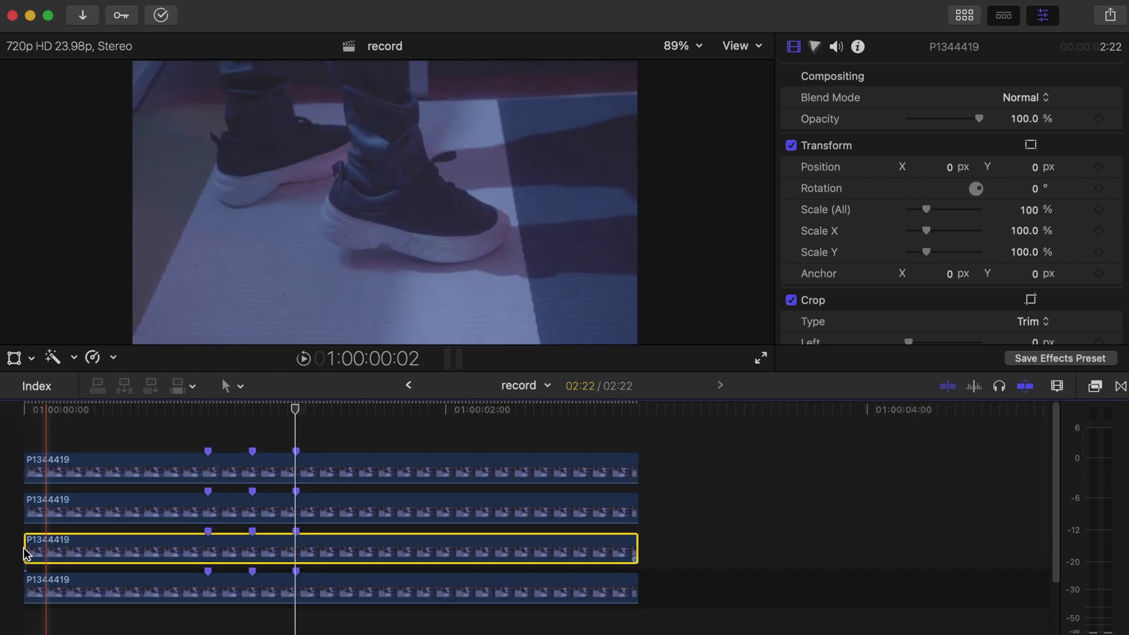
drag(27, 552, 207, 541)
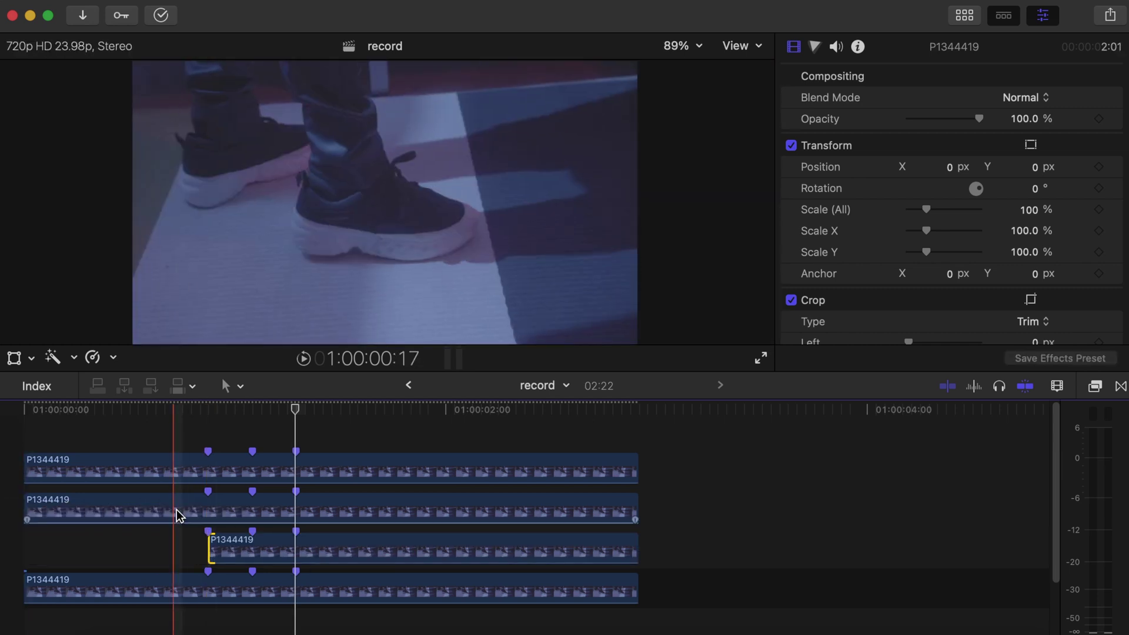
Trim the second and top copies to the second and third markers, then select the bottom original.
click(179, 512)
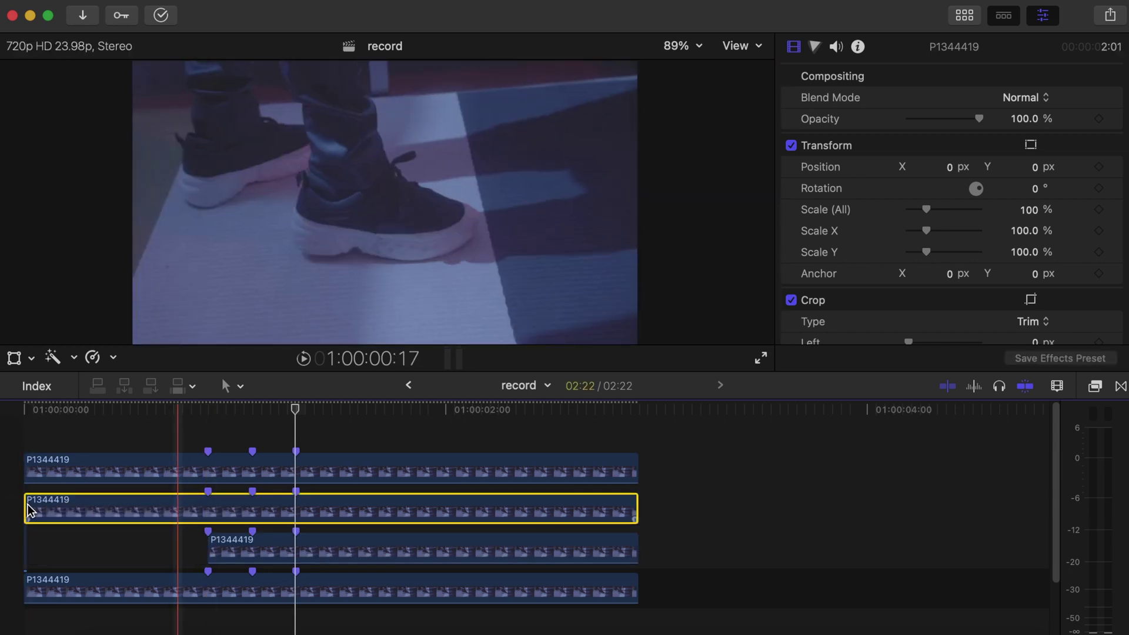
drag(29, 511, 252, 505)
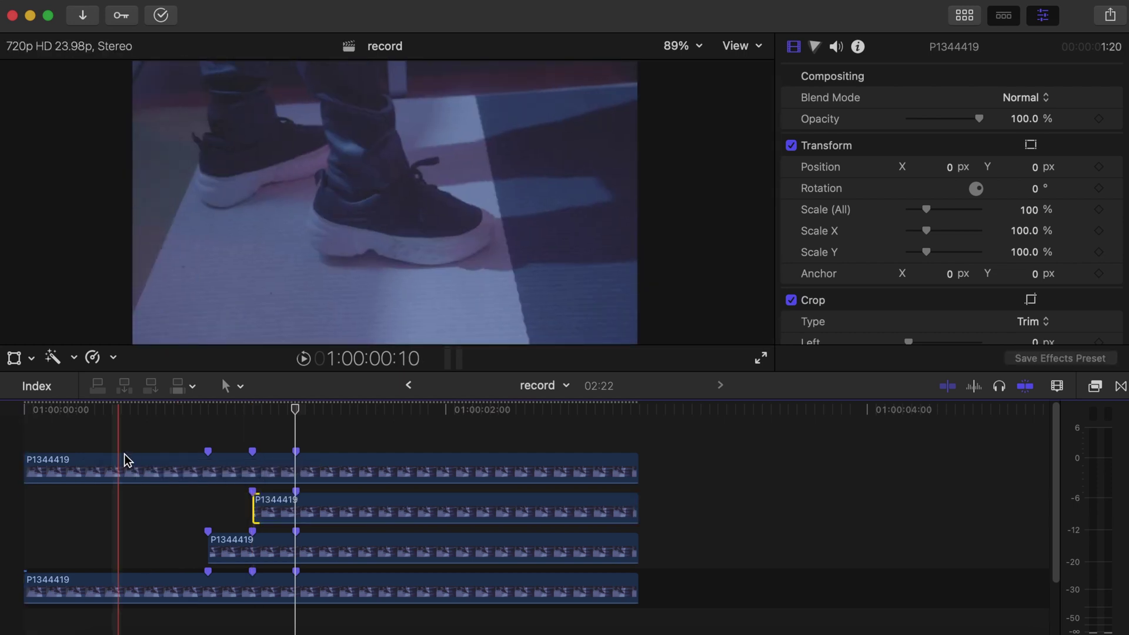
click(133, 468)
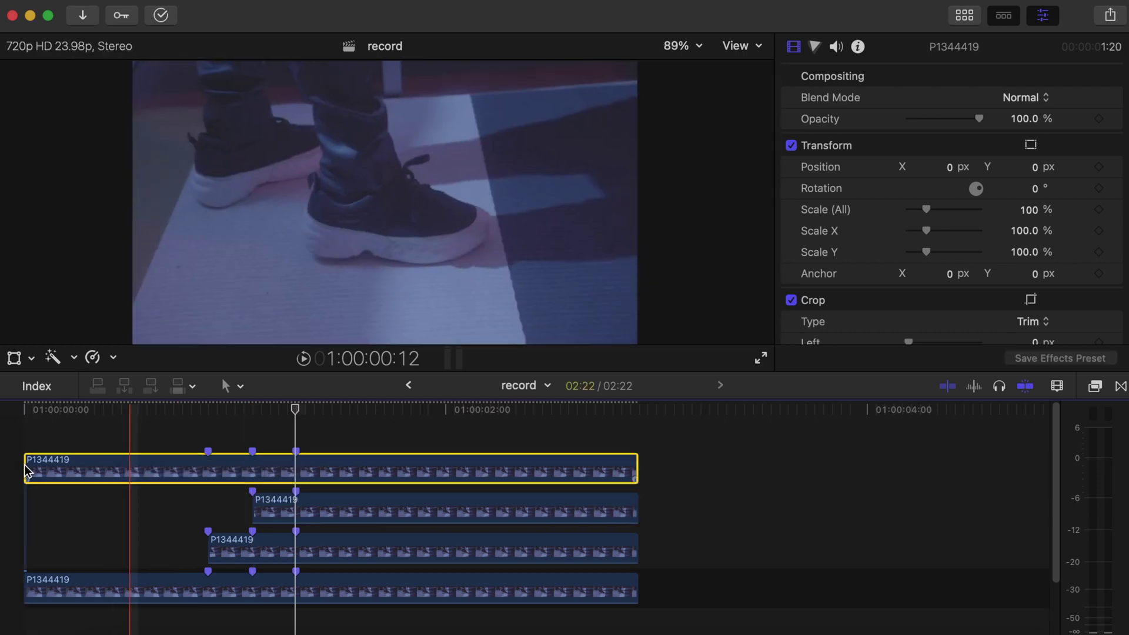
drag(26, 471, 295, 463)
click(223, 552)
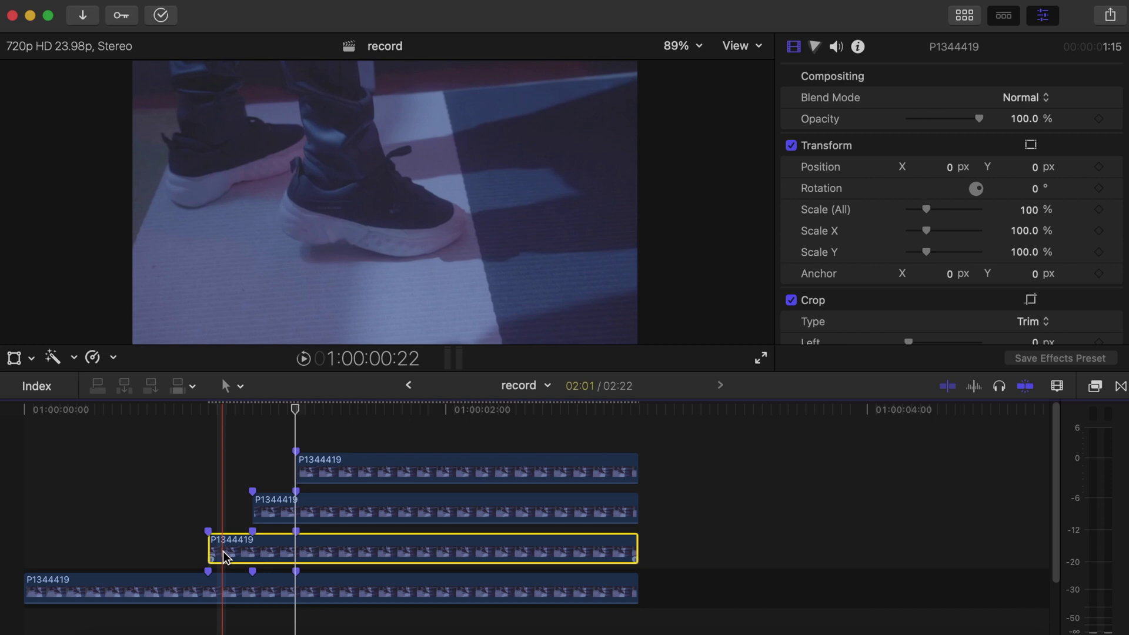
click(226, 585)
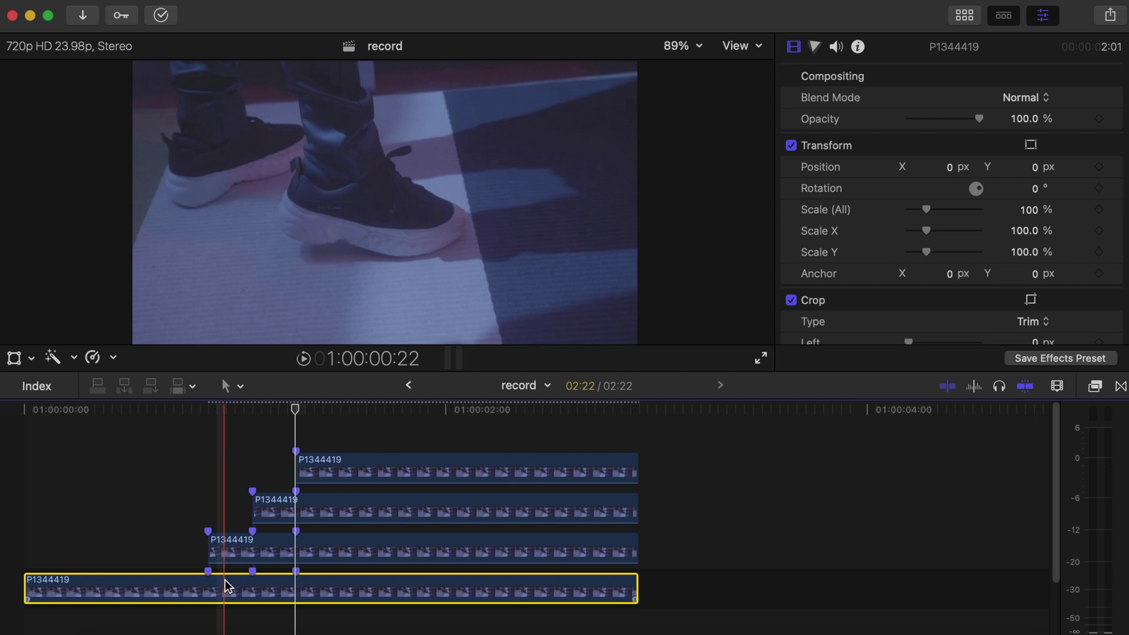
Disable the bottom original, freeze the third-row copy's first frame and delete its part after 1:00:01:07.
key(v)
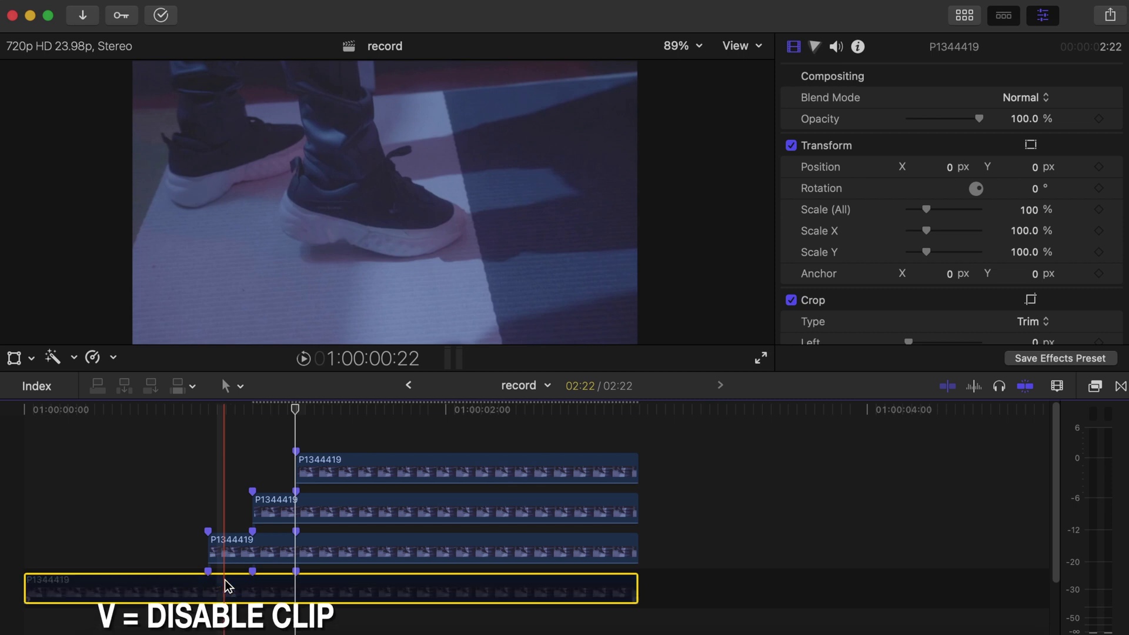
click(218, 548)
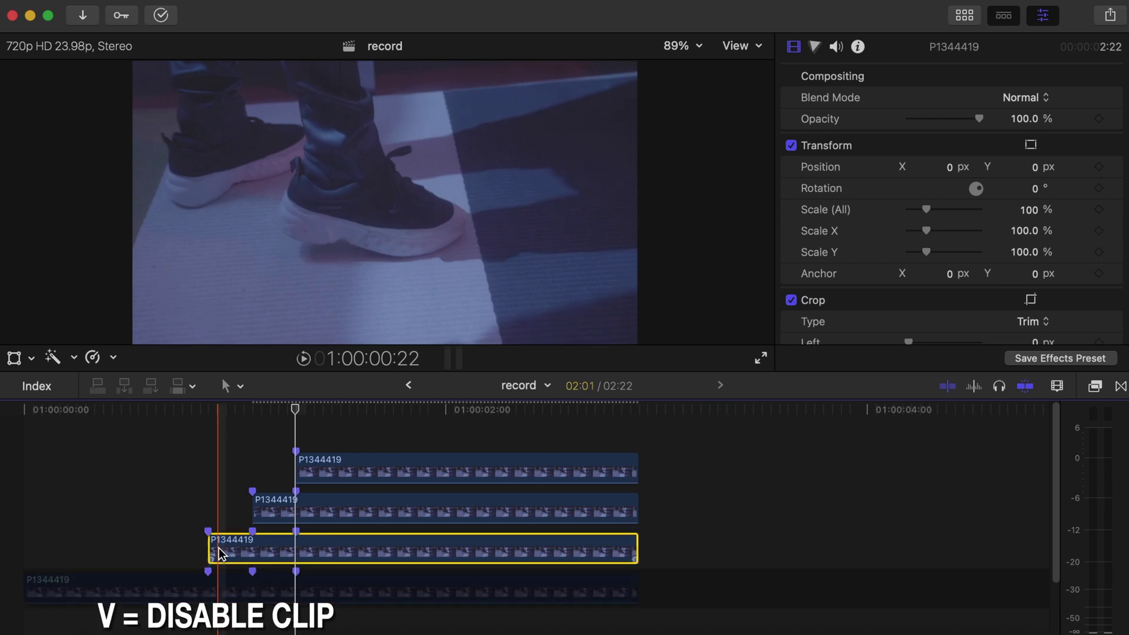
click(212, 411)
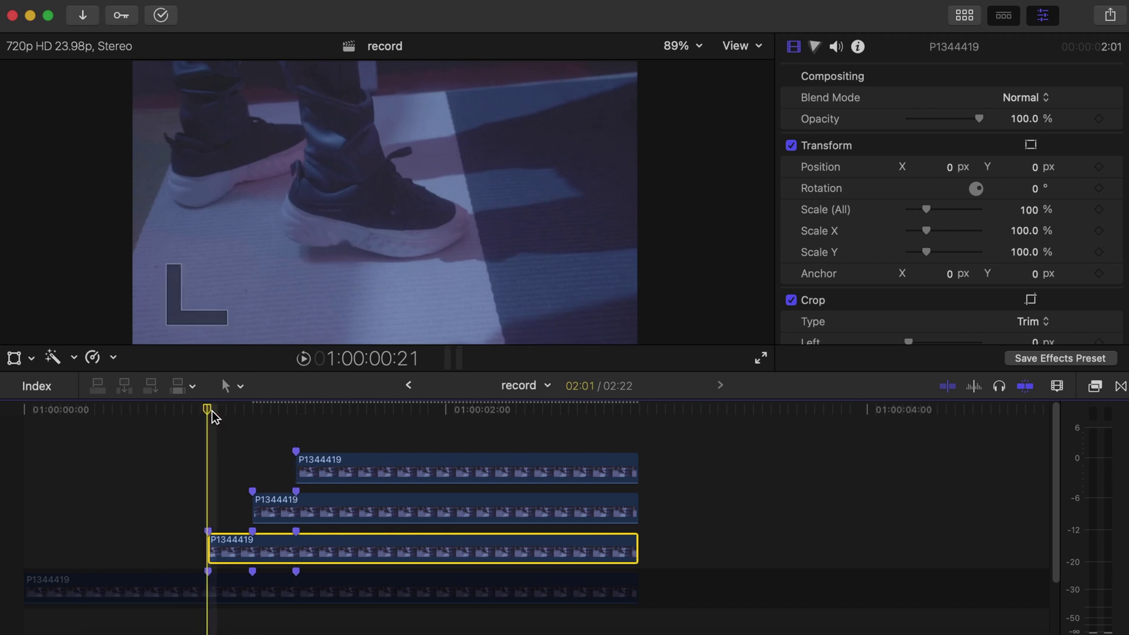
key(shift+h)
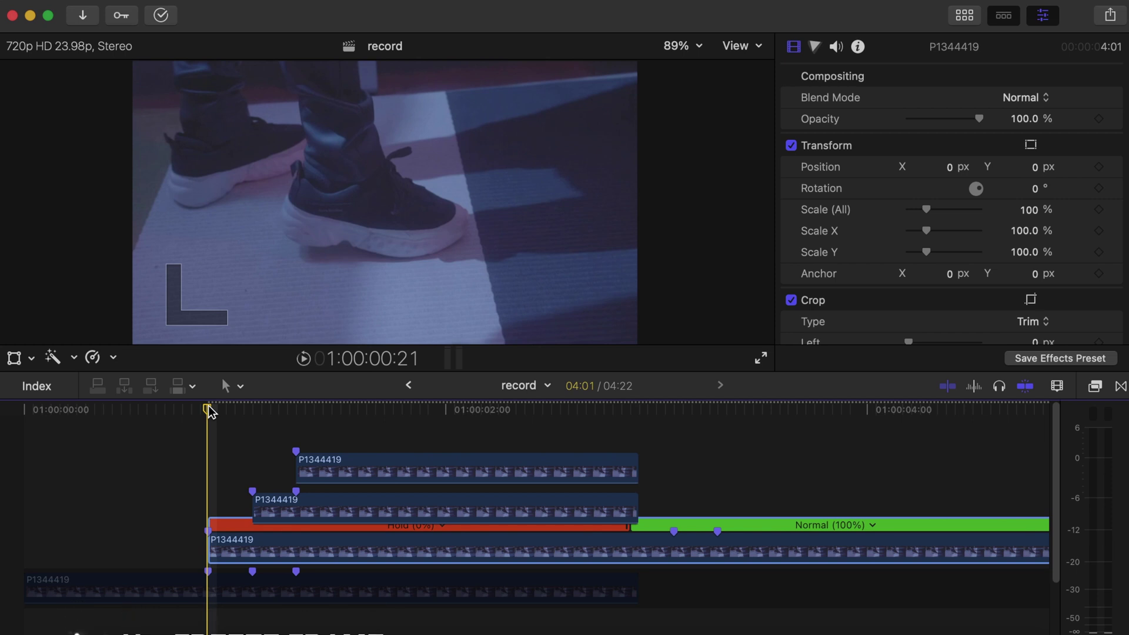
key(space)
key(space)
key(Up)
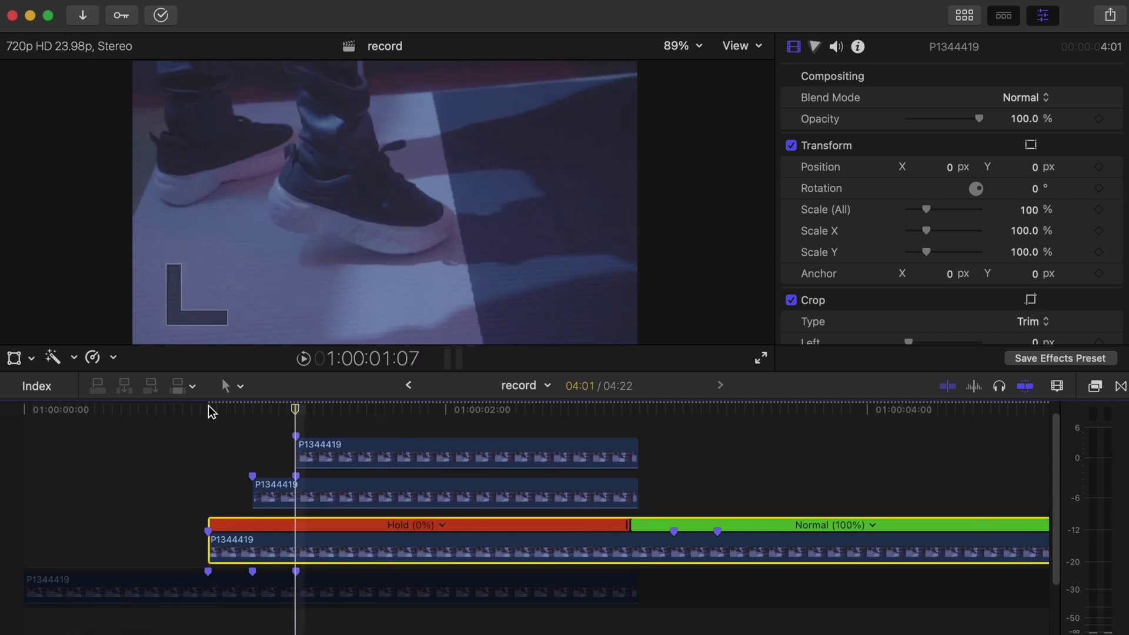
key(b)
click(296, 549)
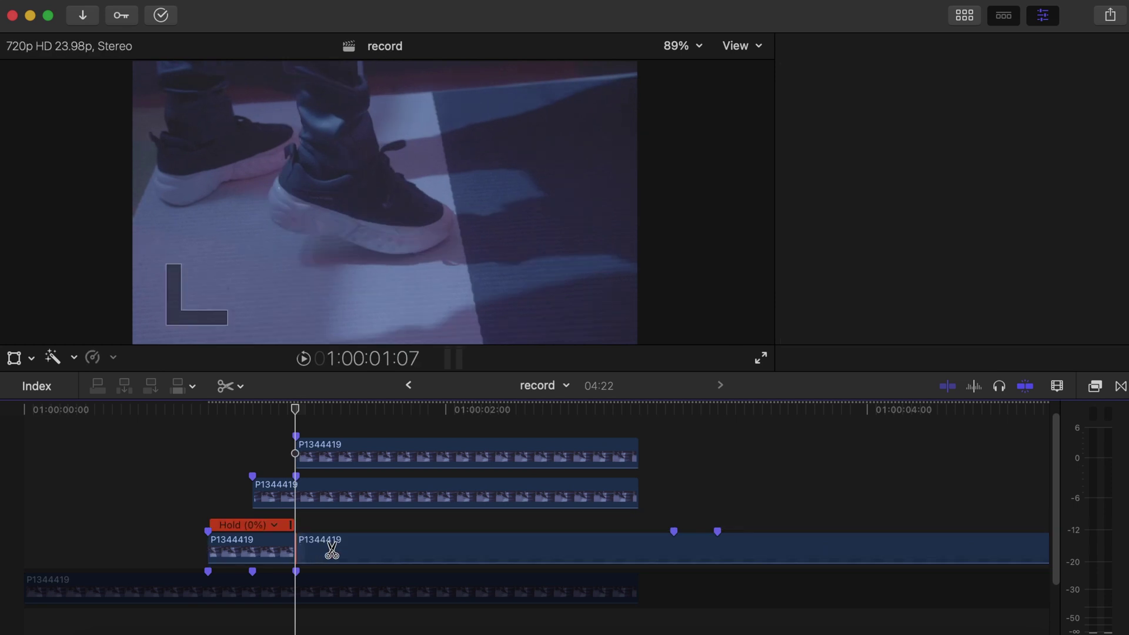
key(a)
click(333, 550)
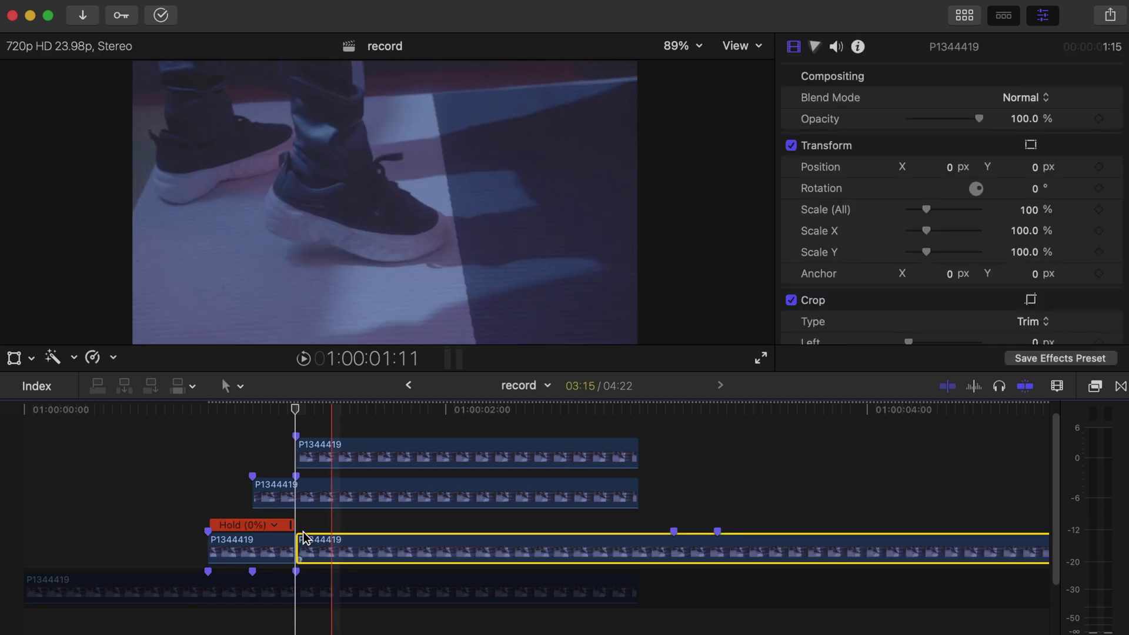
key(Delete)
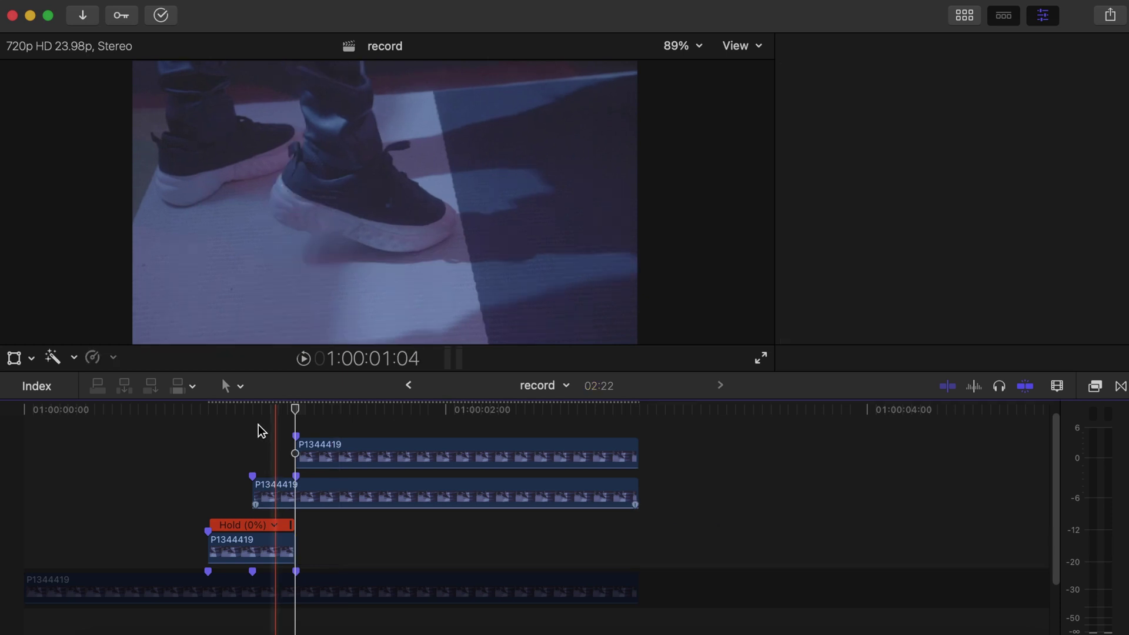
Freeze the middle copy at its first frame, split it at the playhead and delete the moving remainder.
click(253, 409)
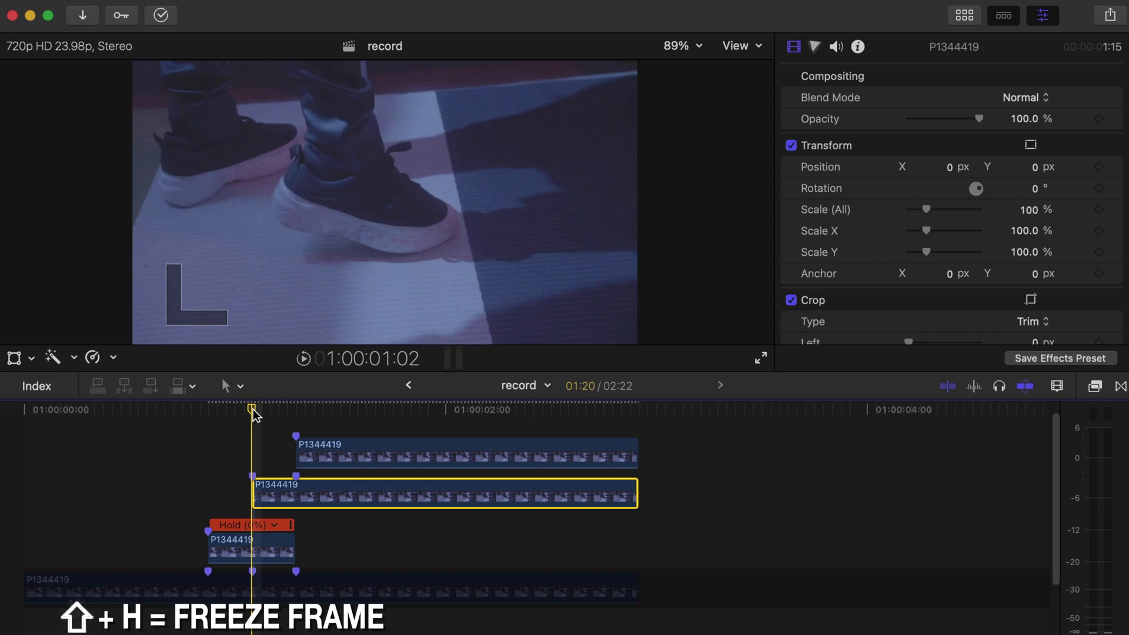
key(shift+h)
key(space)
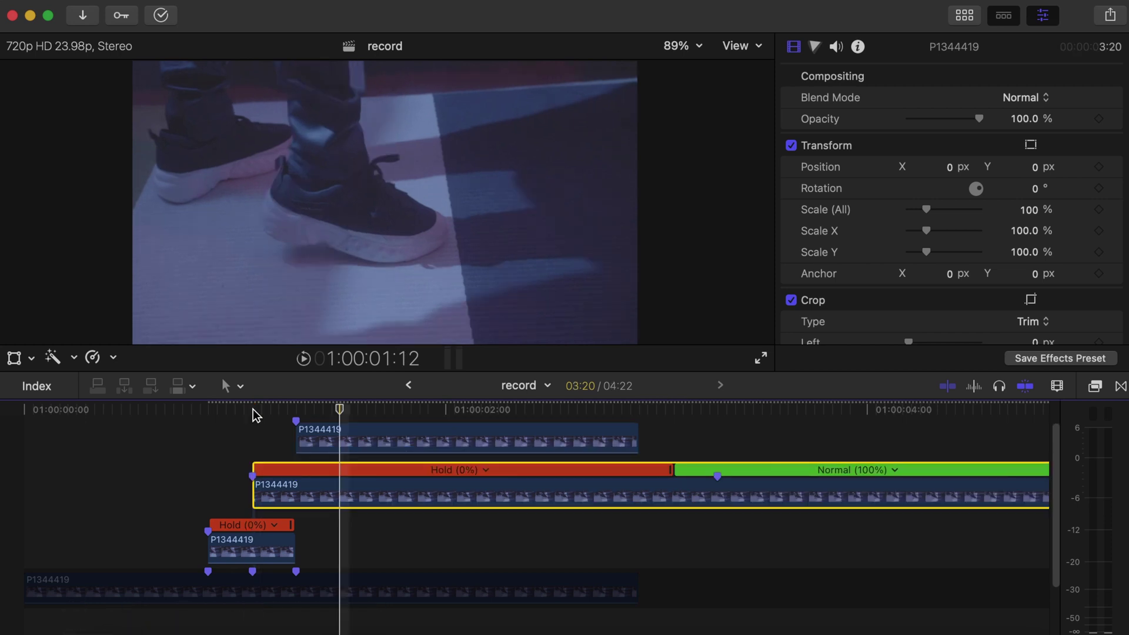
key(b)
click(340, 488)
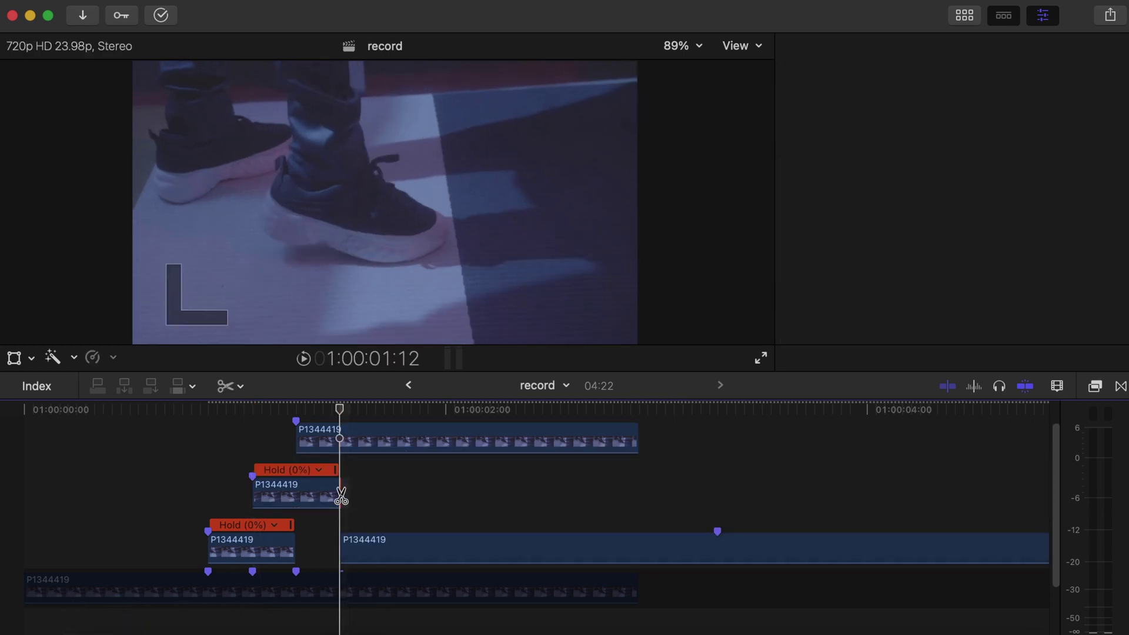
key(a)
click(396, 553)
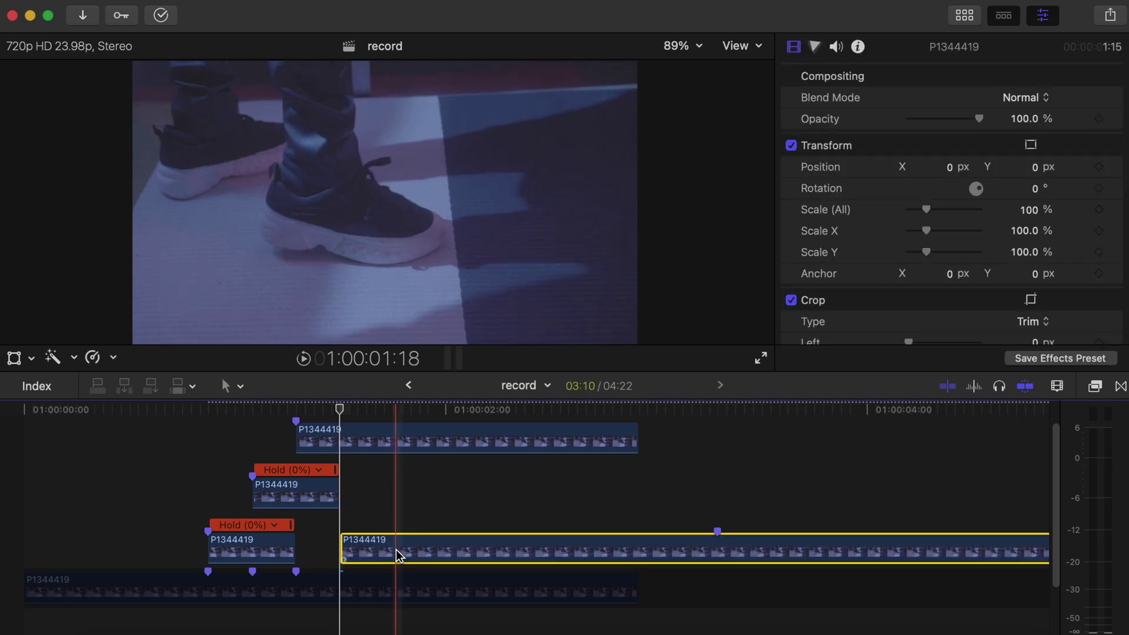
key(Delete)
Freeze the top copy at its first frame, blade it at 1:00:01:17 and delete the leftover piece.
click(295, 411)
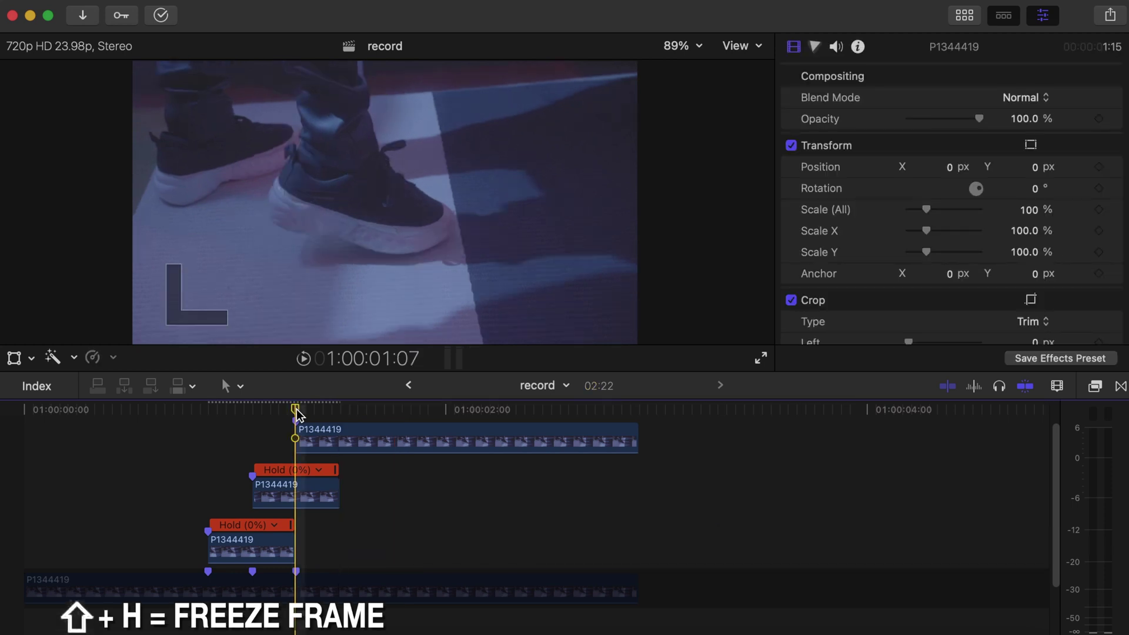
key(shift+h)
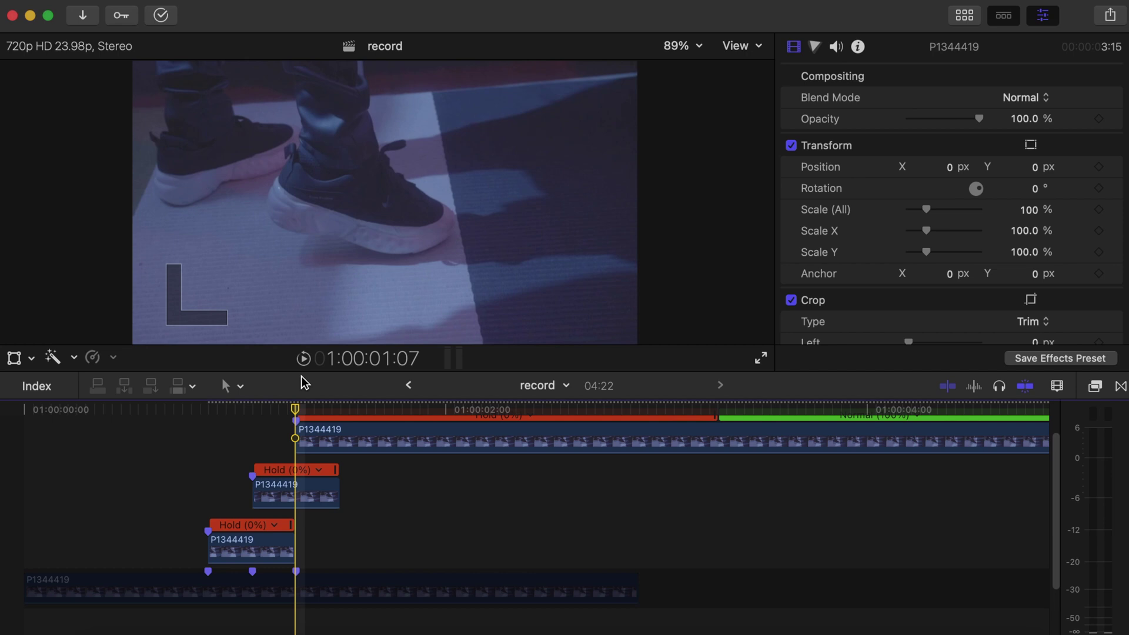
key(shift+Right)
key(b)
click(383, 442)
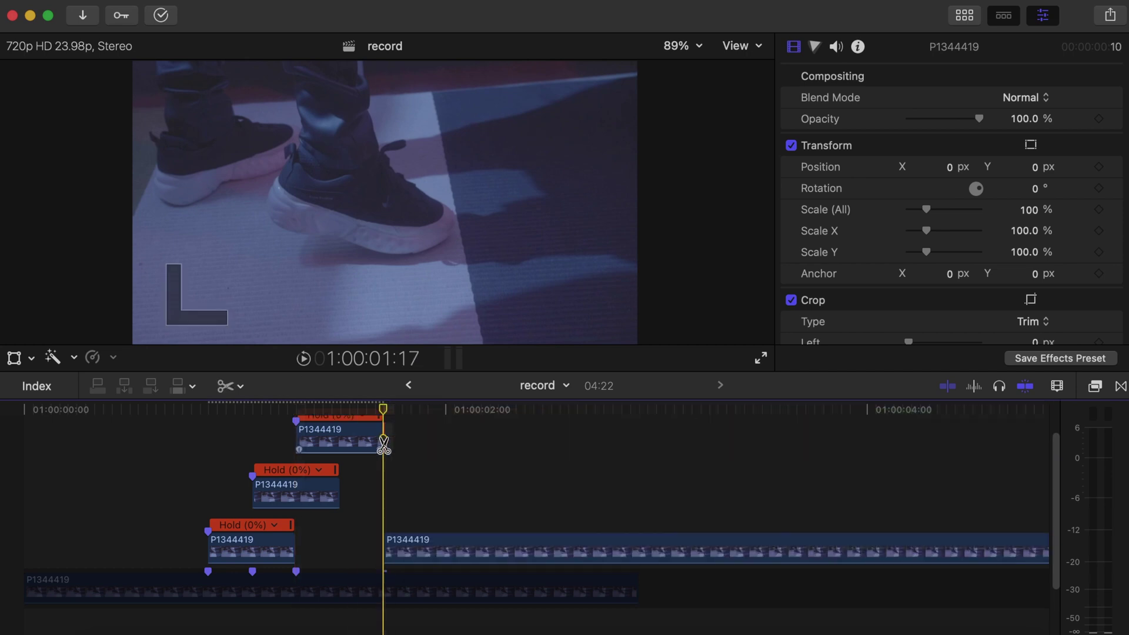
key(a)
click(446, 542)
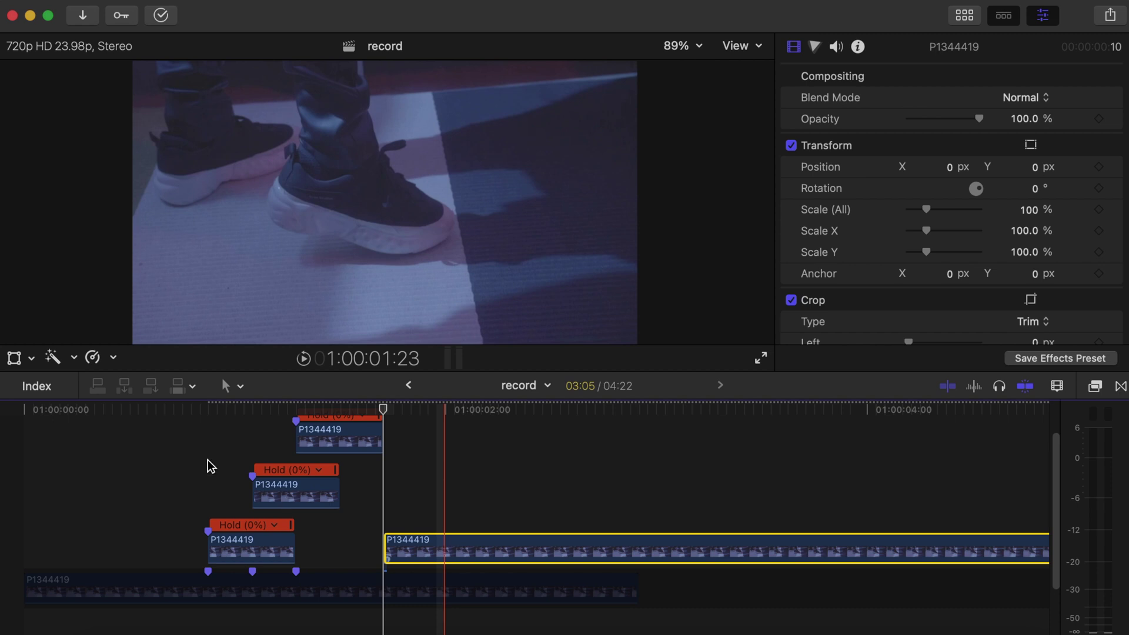
key(Delete)
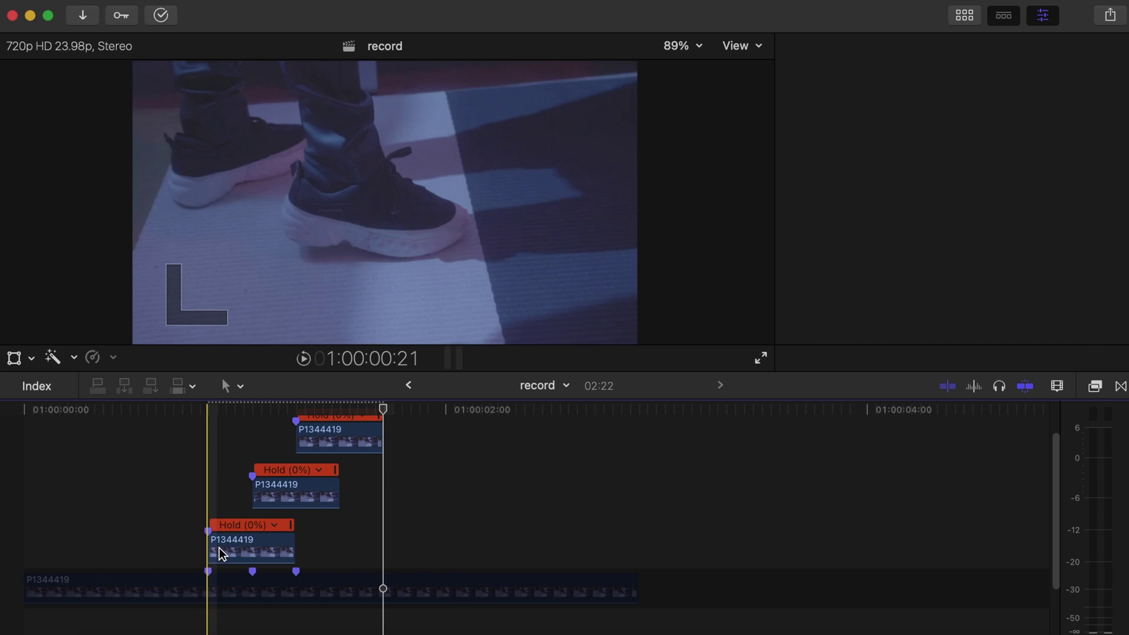
Apply the Draw Mask effect, found by searching 'draw mask', to the bottom Hold clip.
key(c)
click(1097, 388)
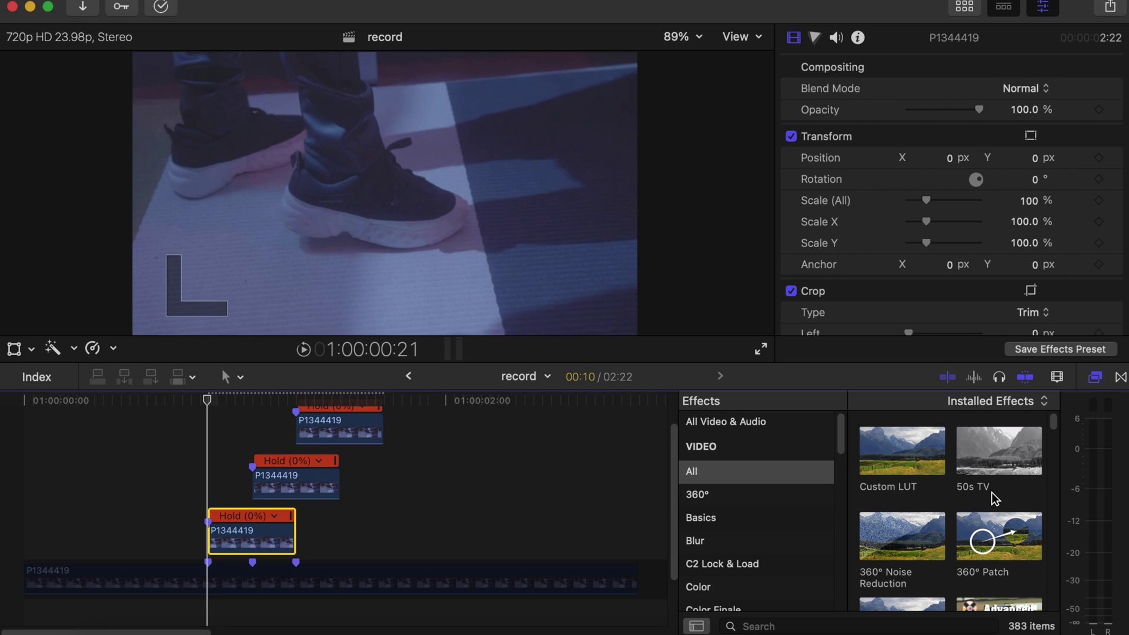
click(862, 627)
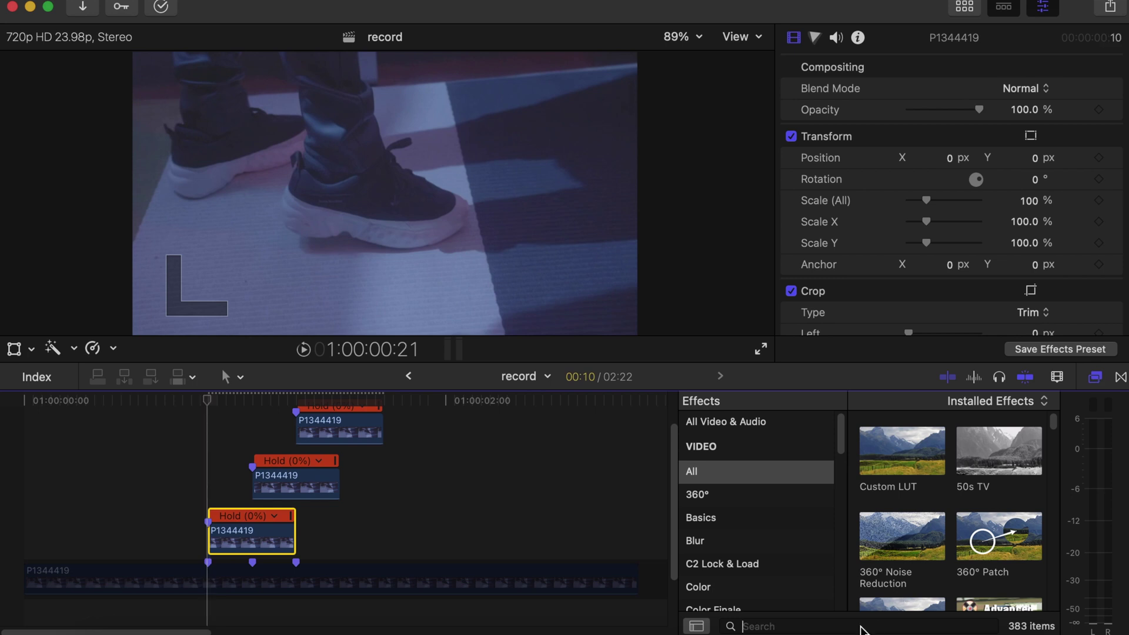
text(draw mask)
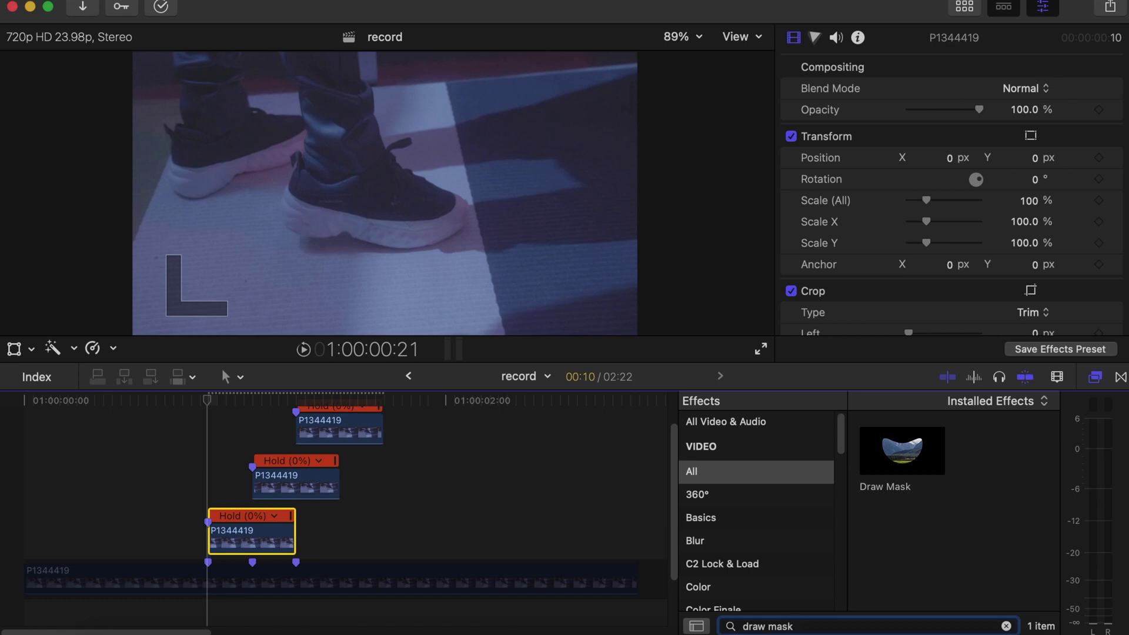
click(908, 454)
drag(299, 564, 273, 540)
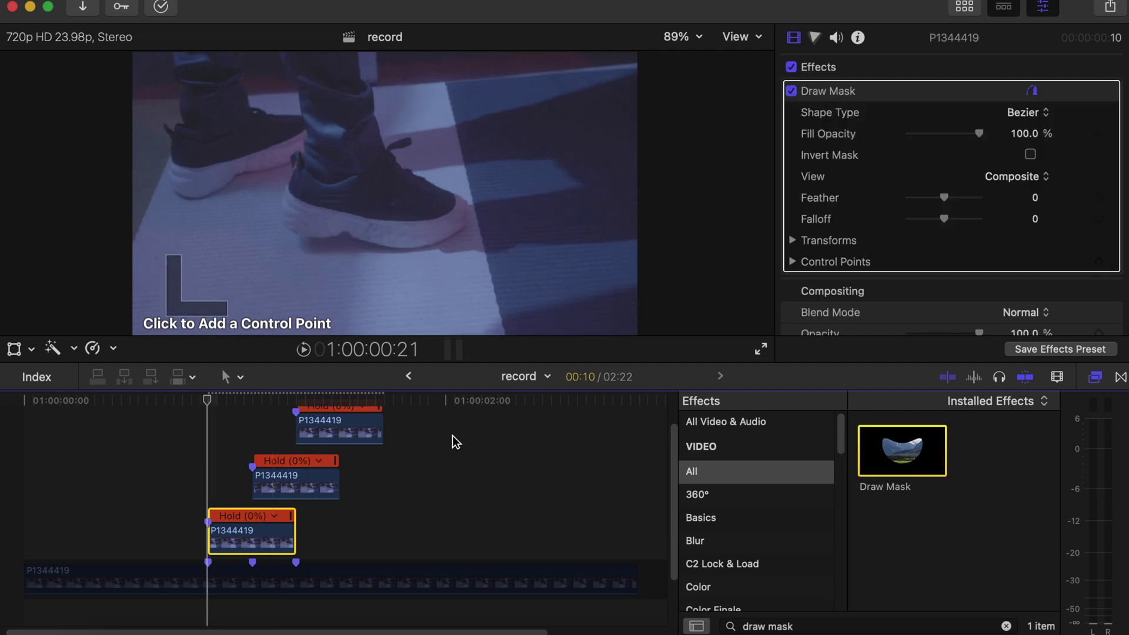
Select the top and middle Hold clips together.
click(371, 436)
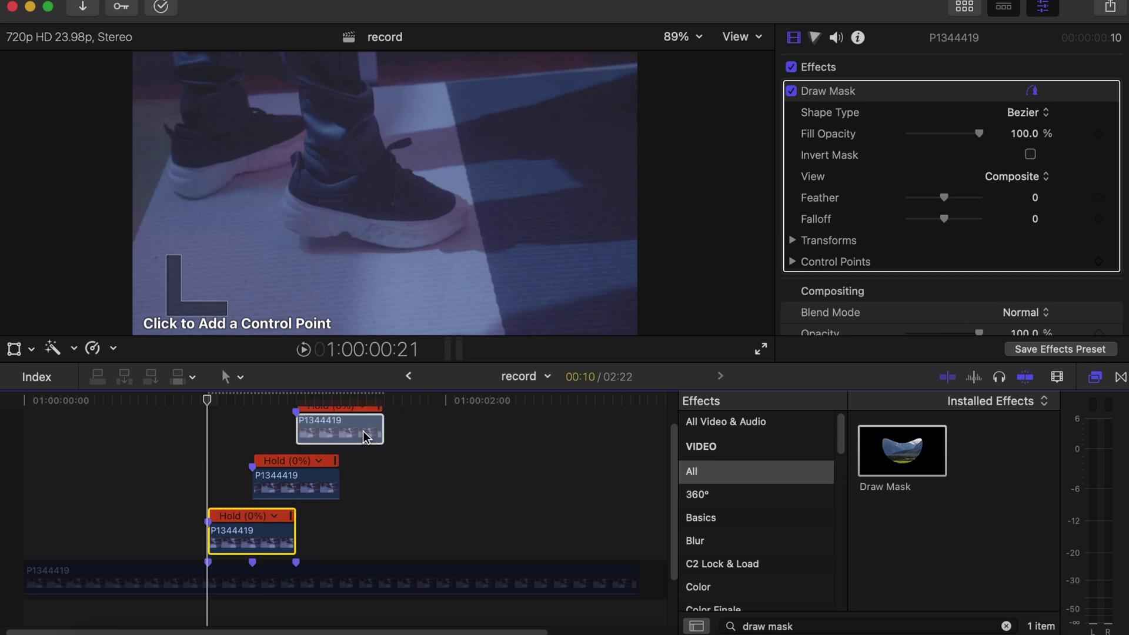
key(super+4)
key(super+5)
super+click(329, 482)
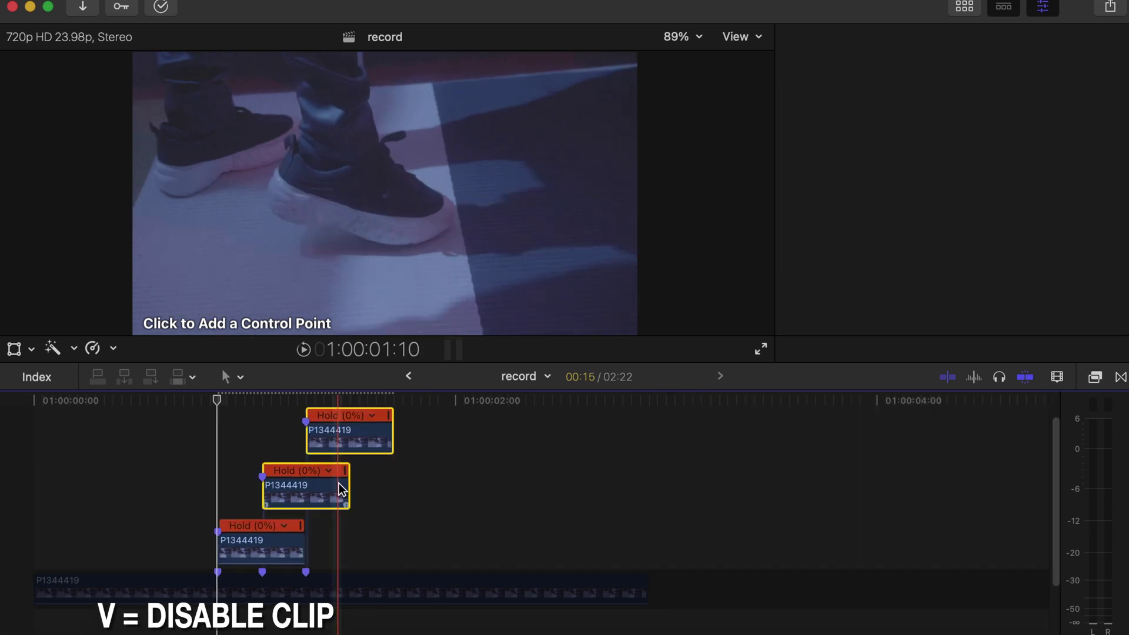
Disable the top and middle Hold copies and start the bottom copy's mask down the sneaker's heel.
key(v)
click(229, 533)
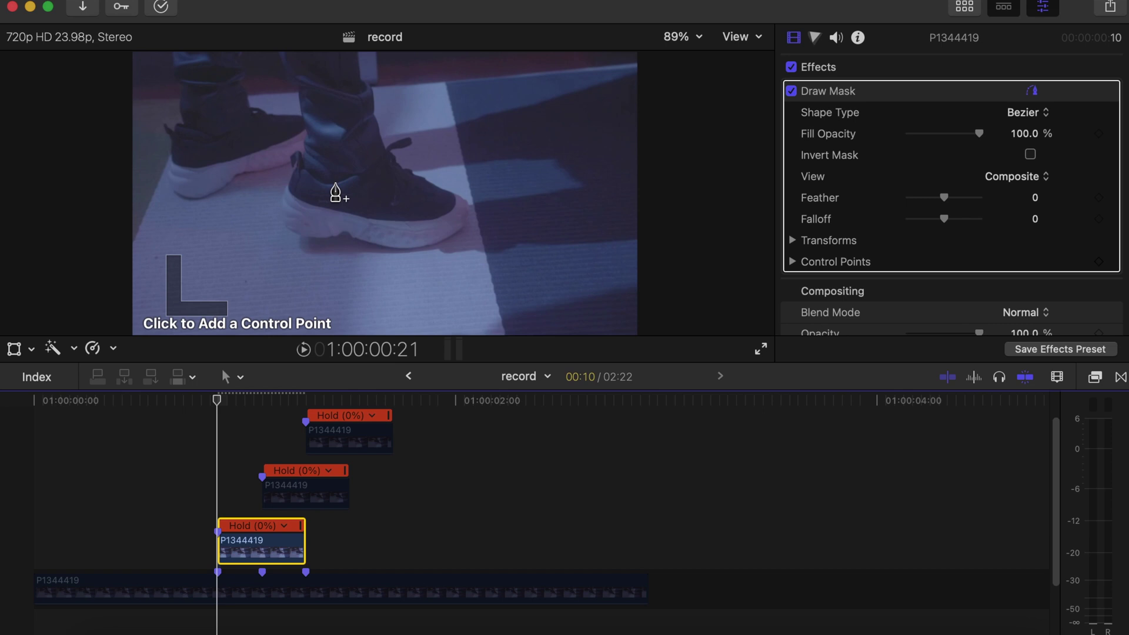
click(335, 187)
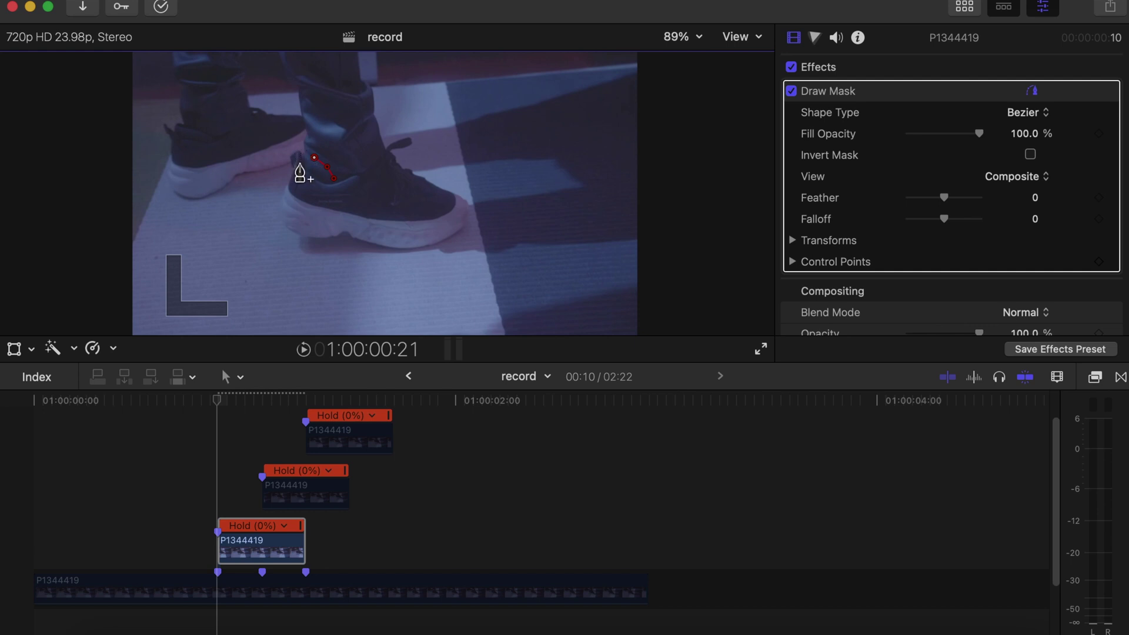
click(294, 168)
click(284, 194)
click(280, 215)
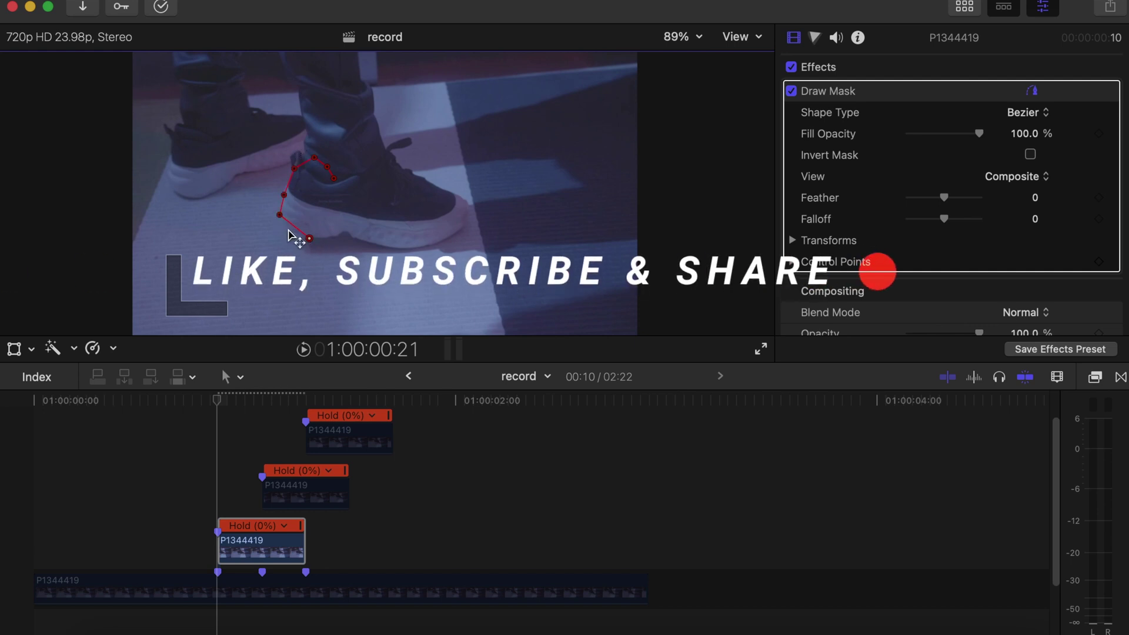
Continue the mask along the sole, toe and top of the shoe and close it.
drag(288, 230, 295, 232)
click(310, 237)
click(347, 233)
click(392, 247)
click(456, 231)
click(468, 200)
click(393, 157)
click(344, 178)
click(333, 178)
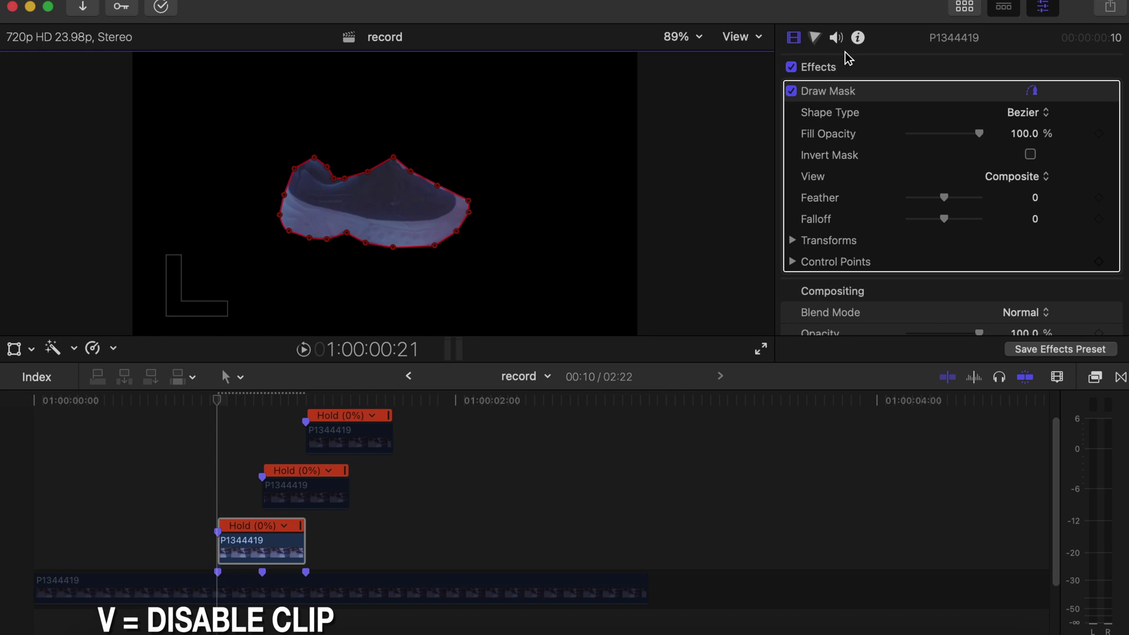
Disable the masked bottom Hold copy and select the middle Hold clip.
click(231, 542)
key(v)
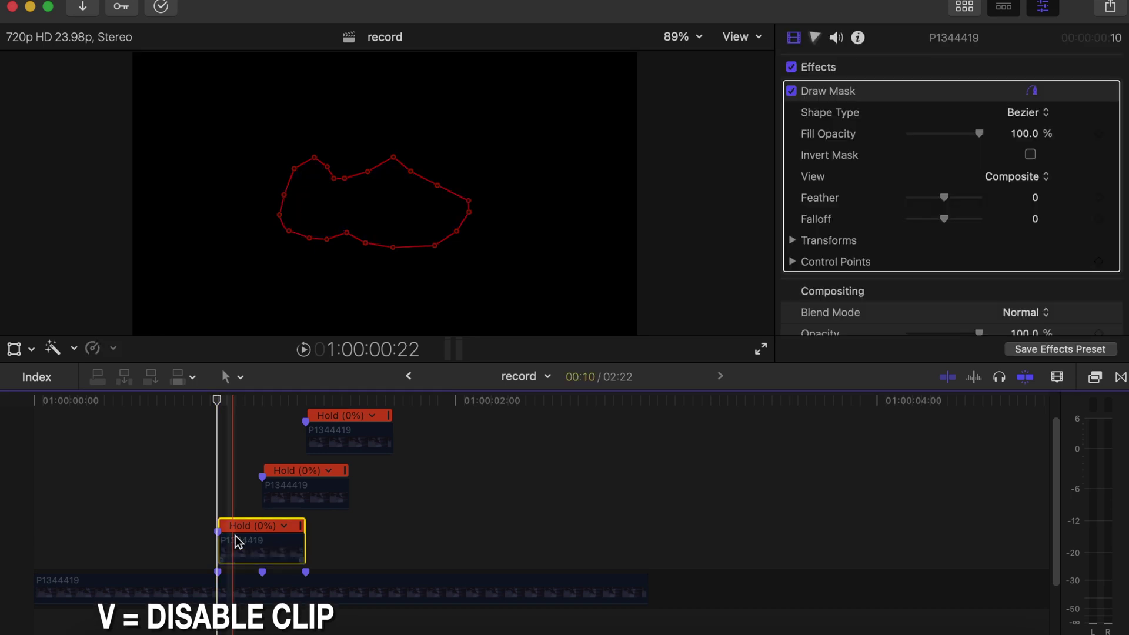
click(268, 403)
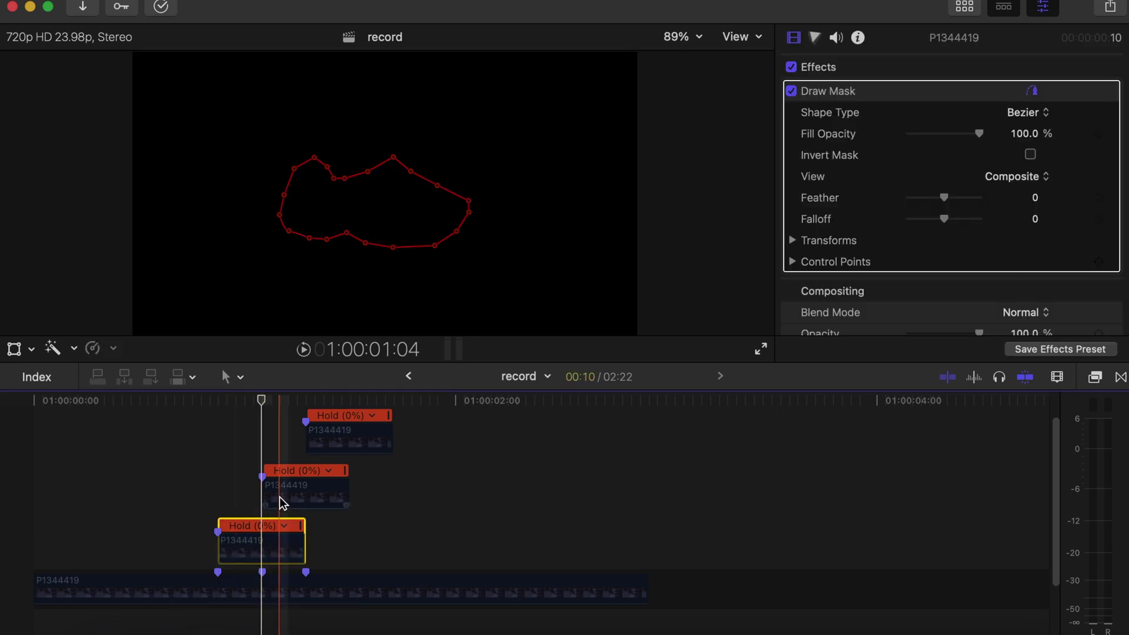
click(280, 496)
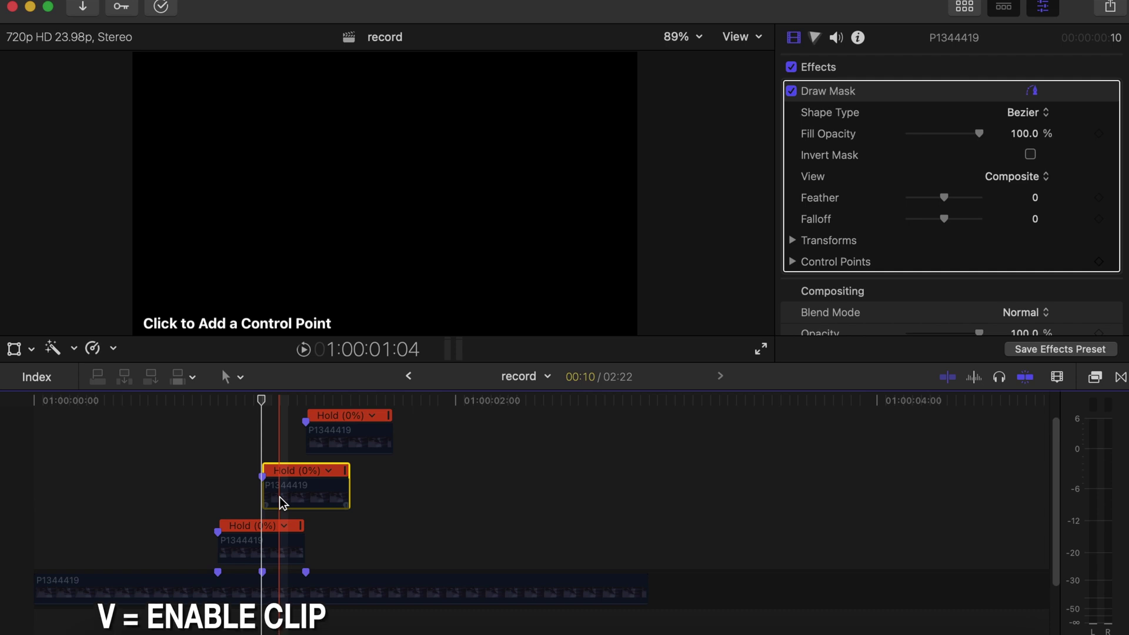
Re-enable the middle Hold copy and start its mask with points down the sneaker's heel.
key(v)
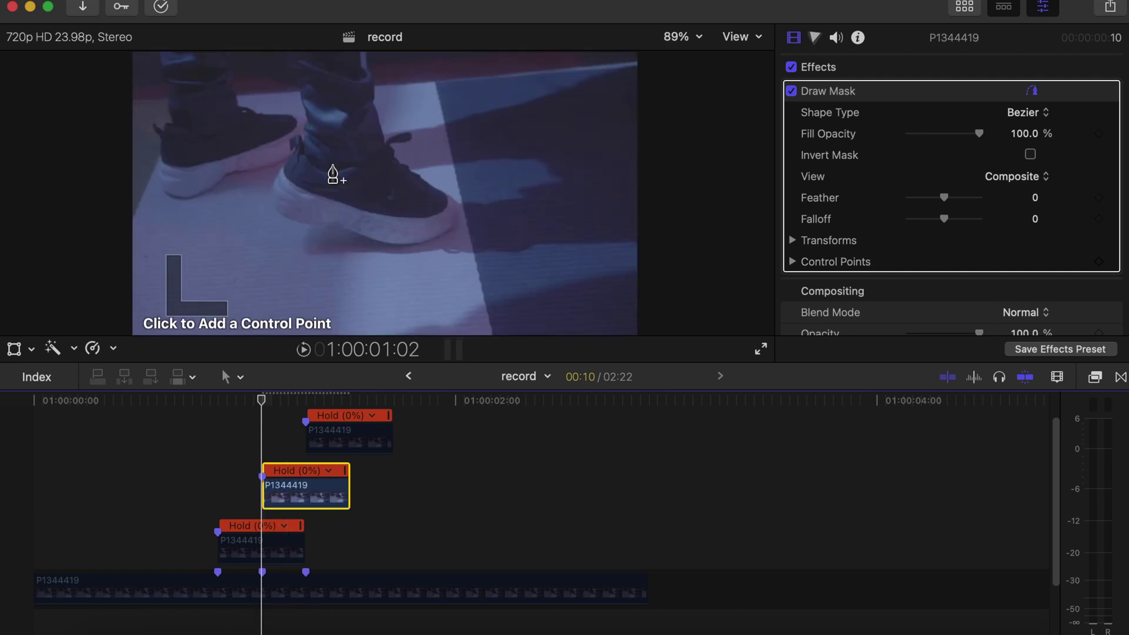
drag(323, 155, 302, 144)
click(298, 145)
click(285, 162)
click(268, 189)
click(282, 214)
Finish the middle copy's mask along the sole, toe and top, closing it on the first point.
click(316, 224)
click(388, 243)
click(433, 239)
click(457, 215)
click(444, 190)
click(420, 178)
click(379, 150)
click(332, 165)
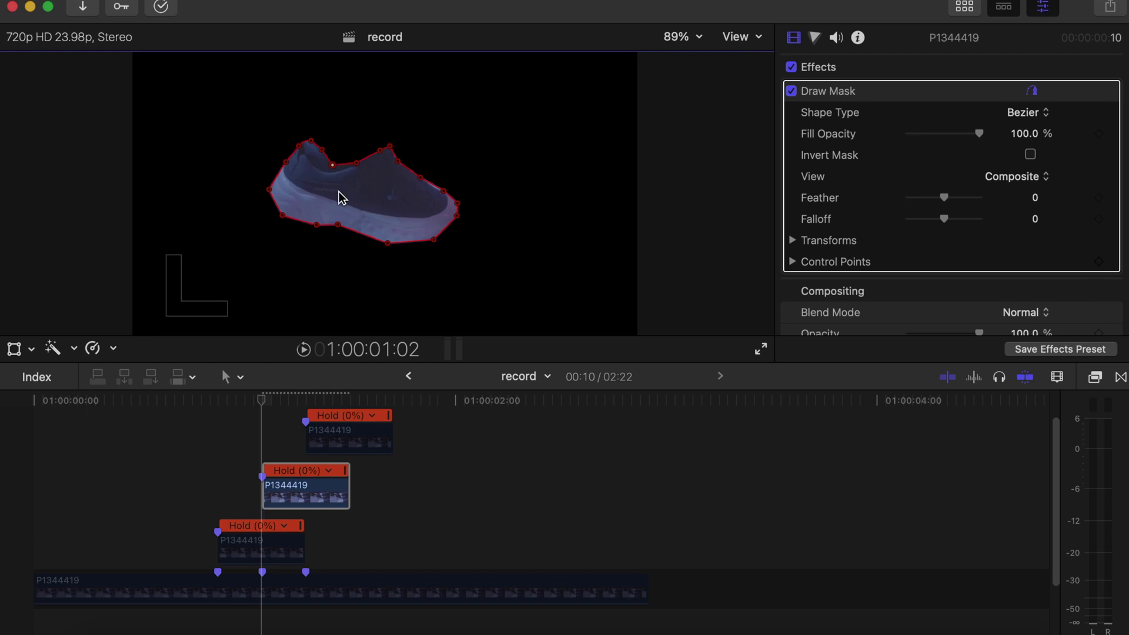
Hide the mask outline, disable the masked middle copy and select the top Hold clip.
click(857, 68)
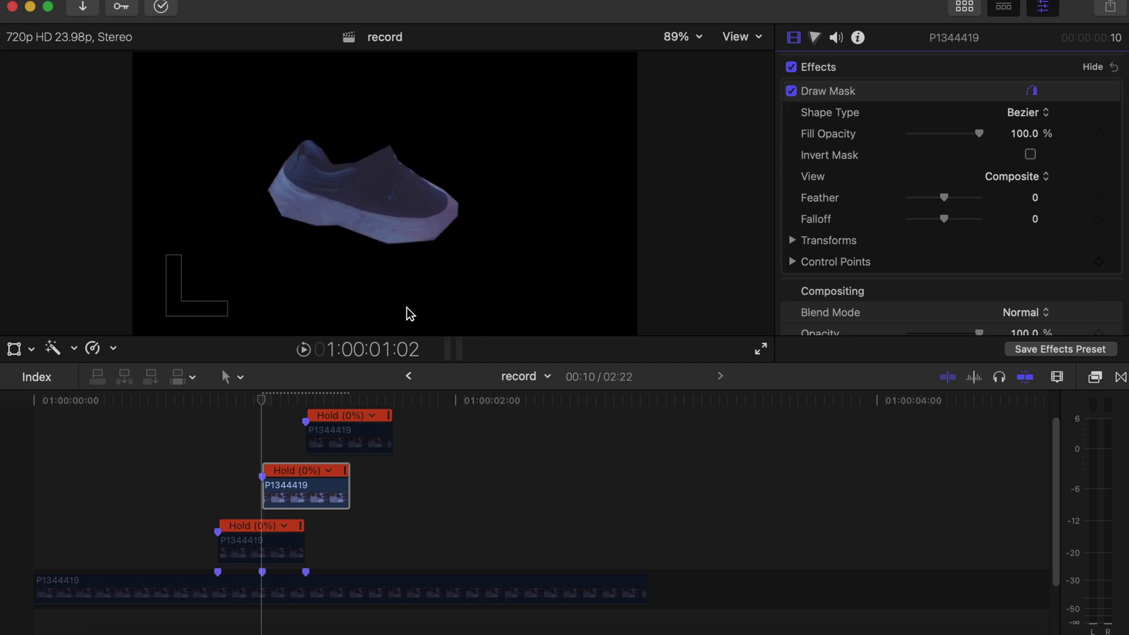
click(288, 493)
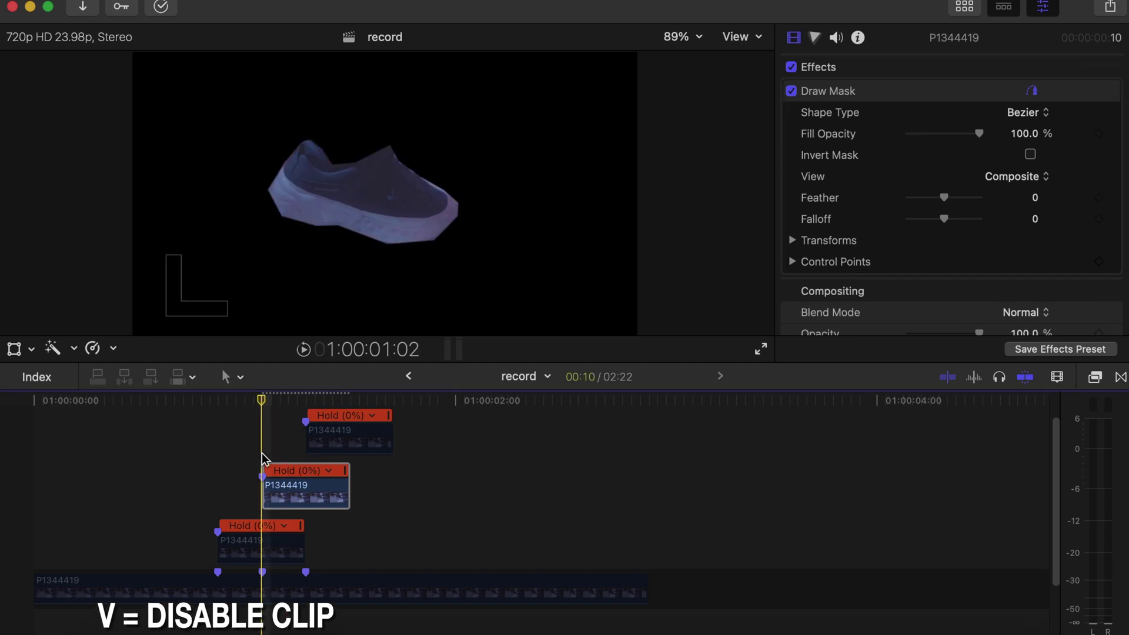
key(v)
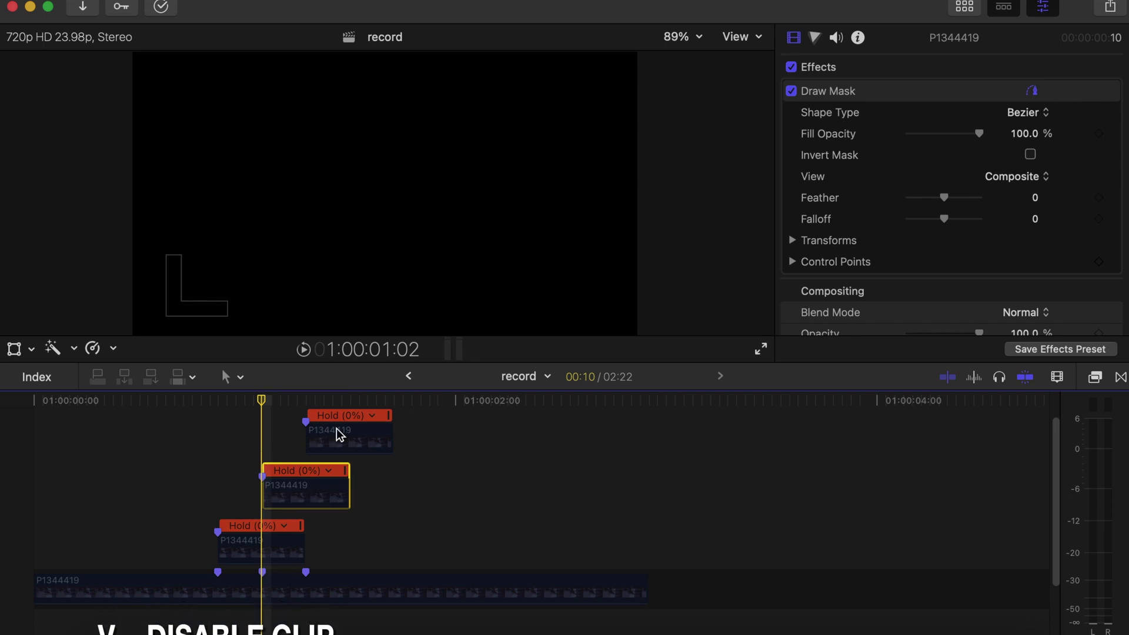
click(325, 410)
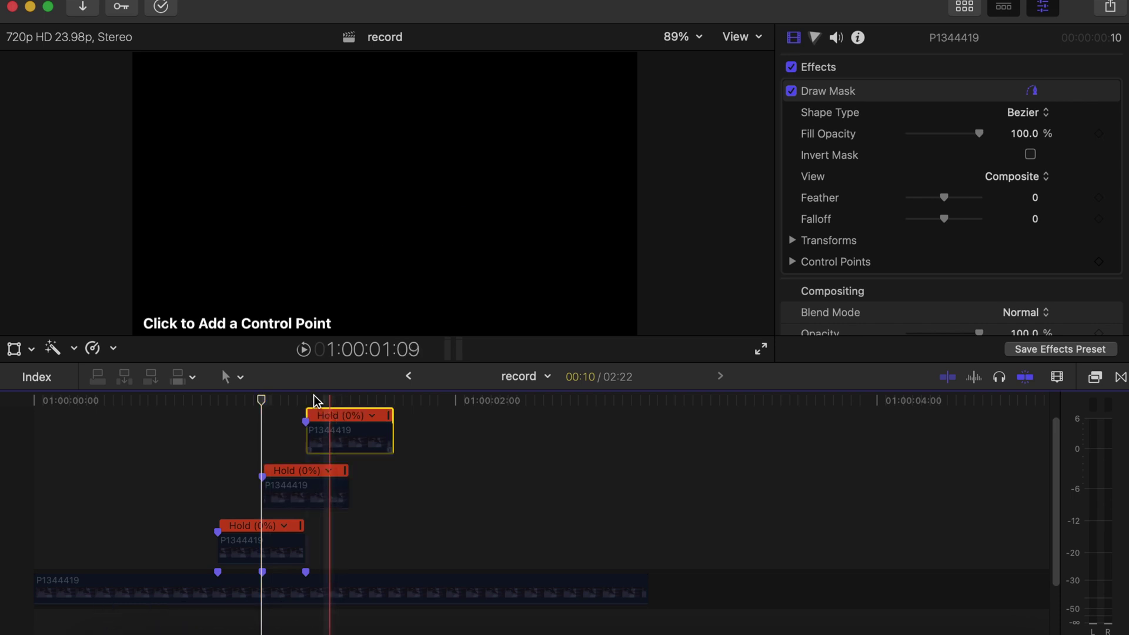
click(309, 396)
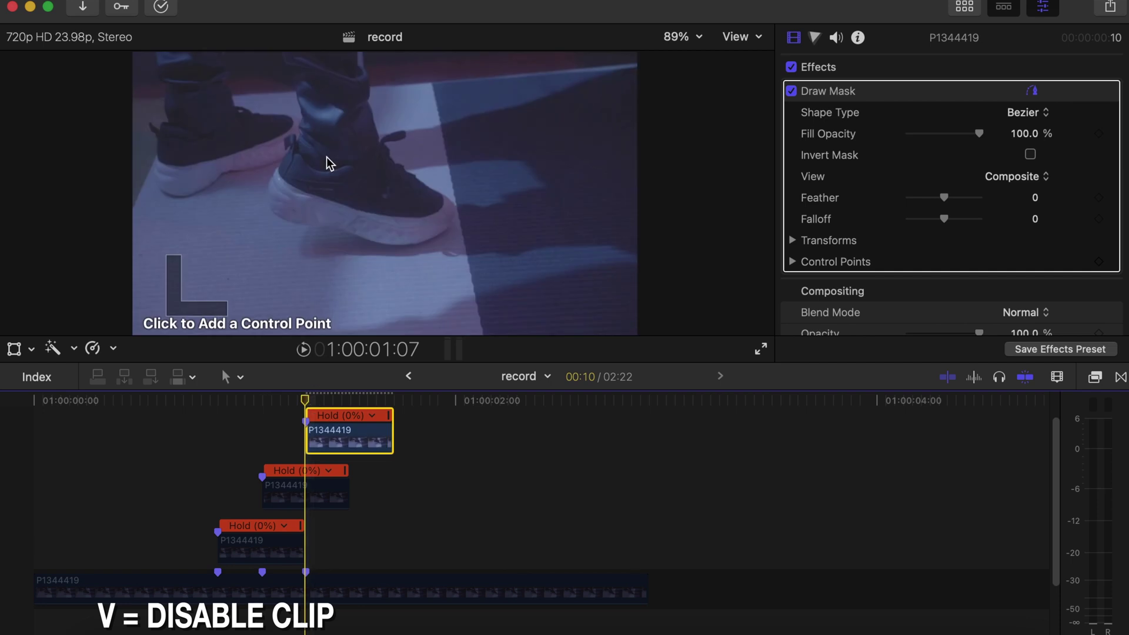
Trace a closed Draw Mask around the sneaker on the top Hold copy.
click(330, 163)
click(311, 144)
click(302, 131)
click(283, 154)
click(271, 172)
click(266, 196)
click(291, 227)
click(365, 241)
click(447, 226)
click(446, 200)
click(412, 176)
click(370, 169)
click(331, 163)
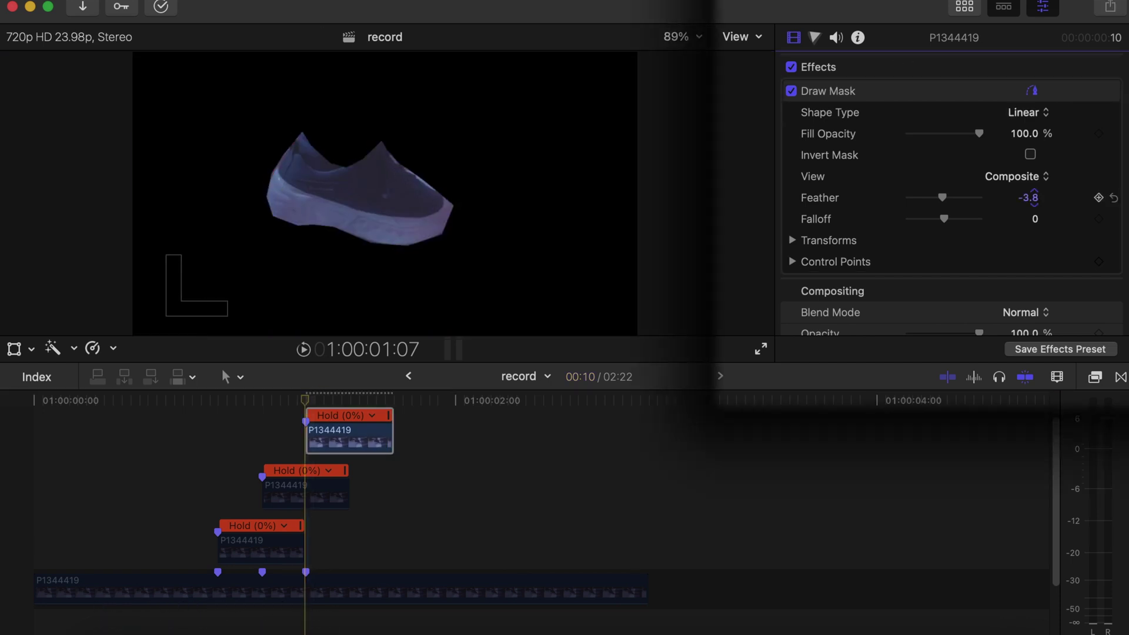
Feather the top copy's mask to -55, then select the main sneaker clip.
drag(1028, 197, 1028, 232)
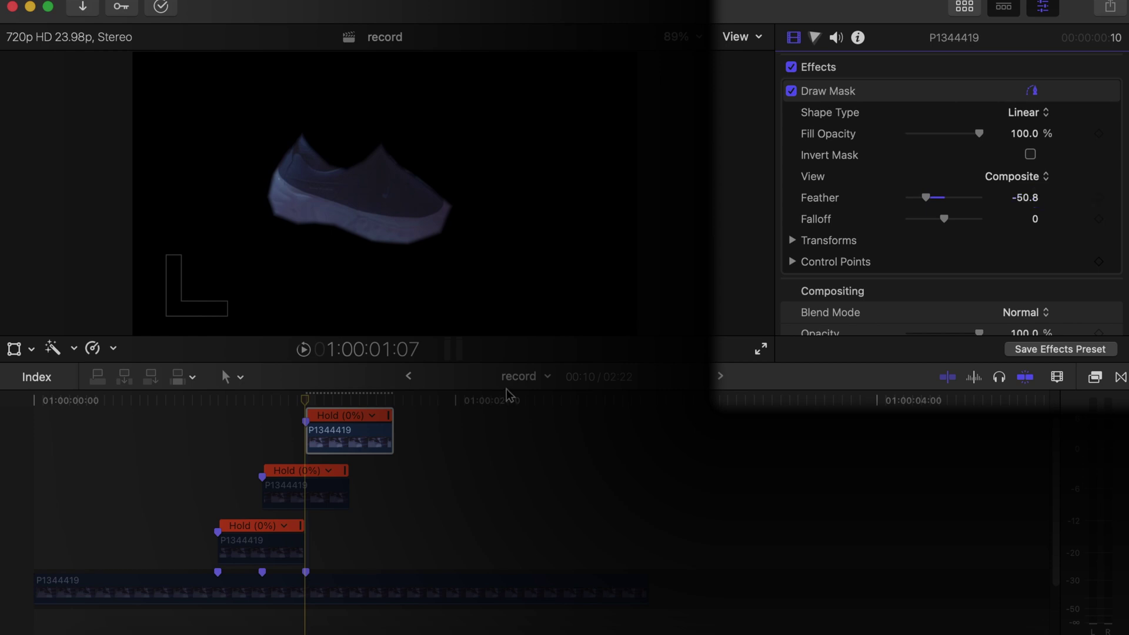
drag(927, 199, 927, 199)
click(285, 488)
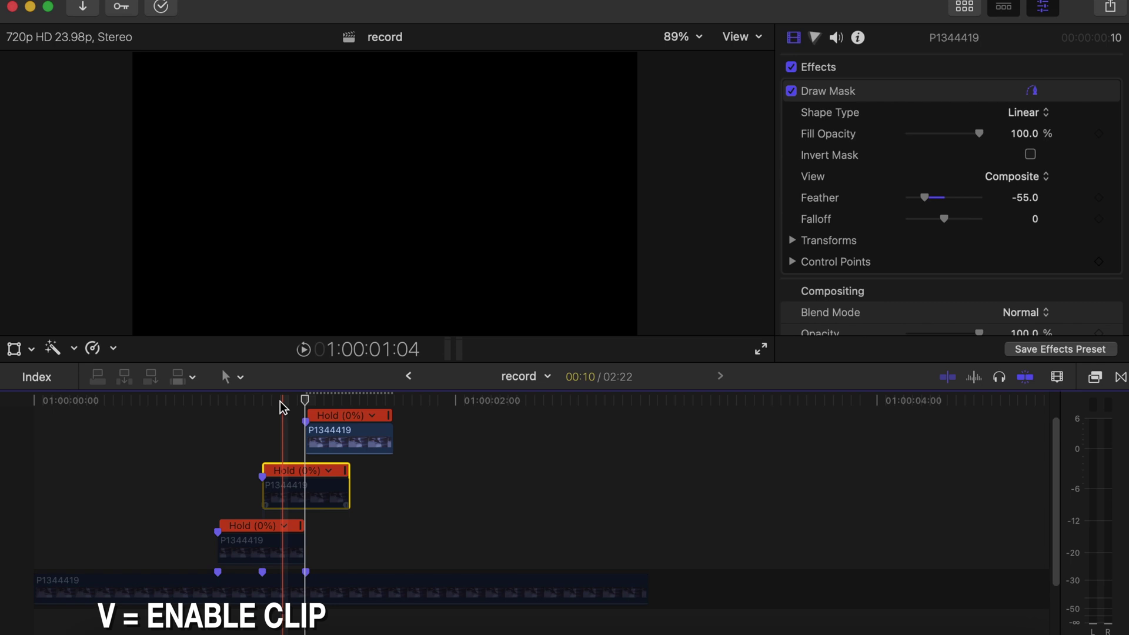
click(280, 401)
click(223, 591)
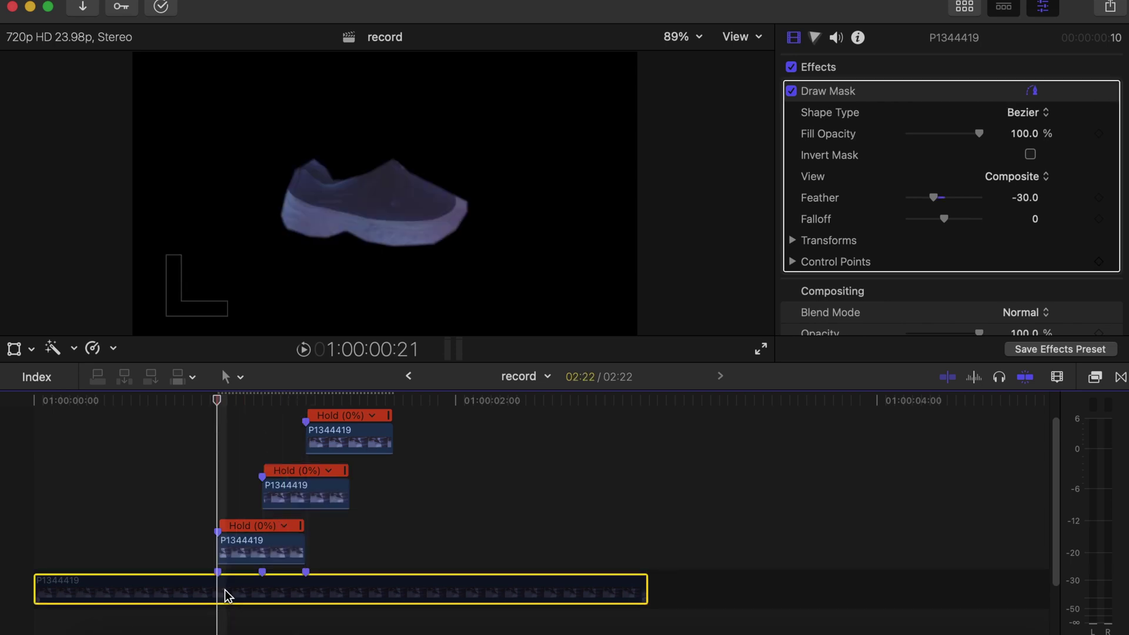
Re-enable the main clip and add Position keyframes on the lowest Hold copy at its start and 1:00:01:06.
key(v)
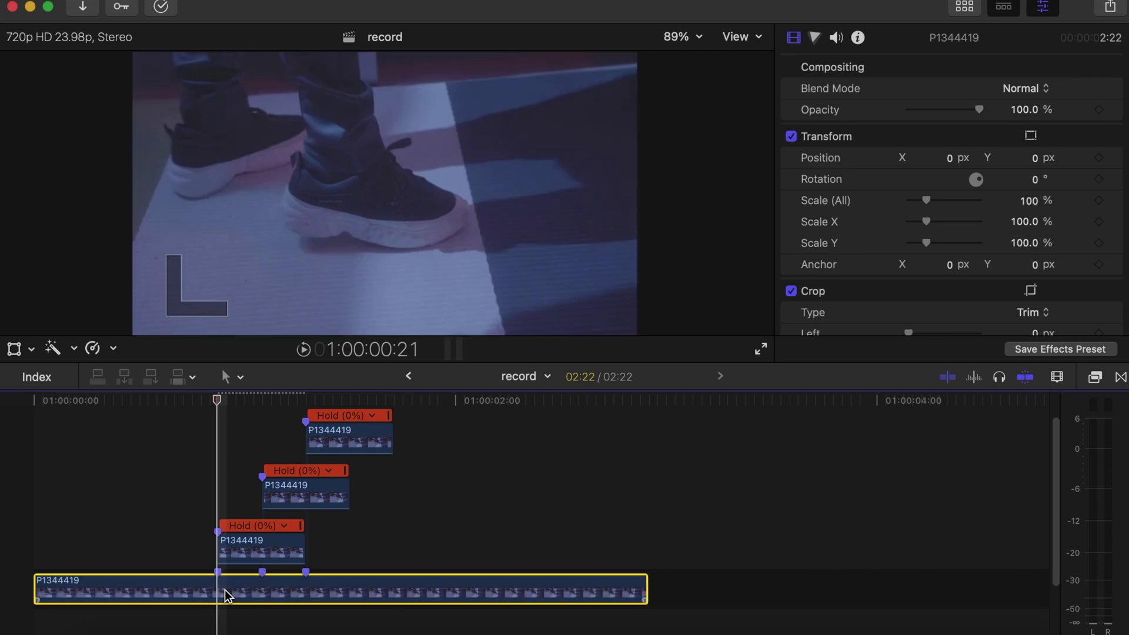
click(227, 548)
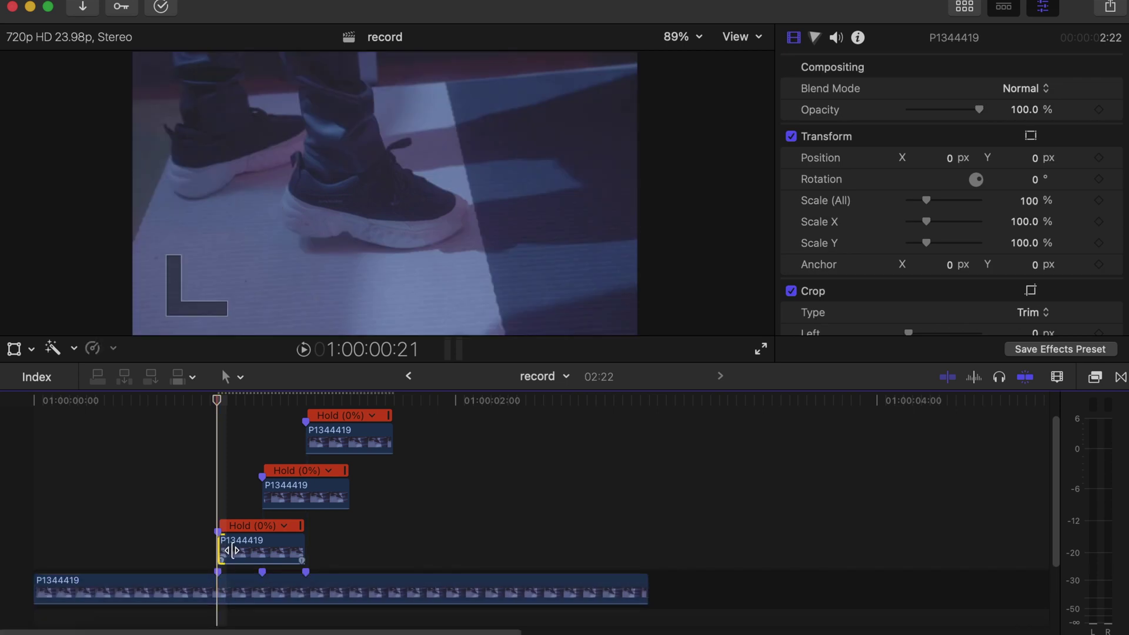
click(236, 550)
scroll(1044, 238, down, 5)
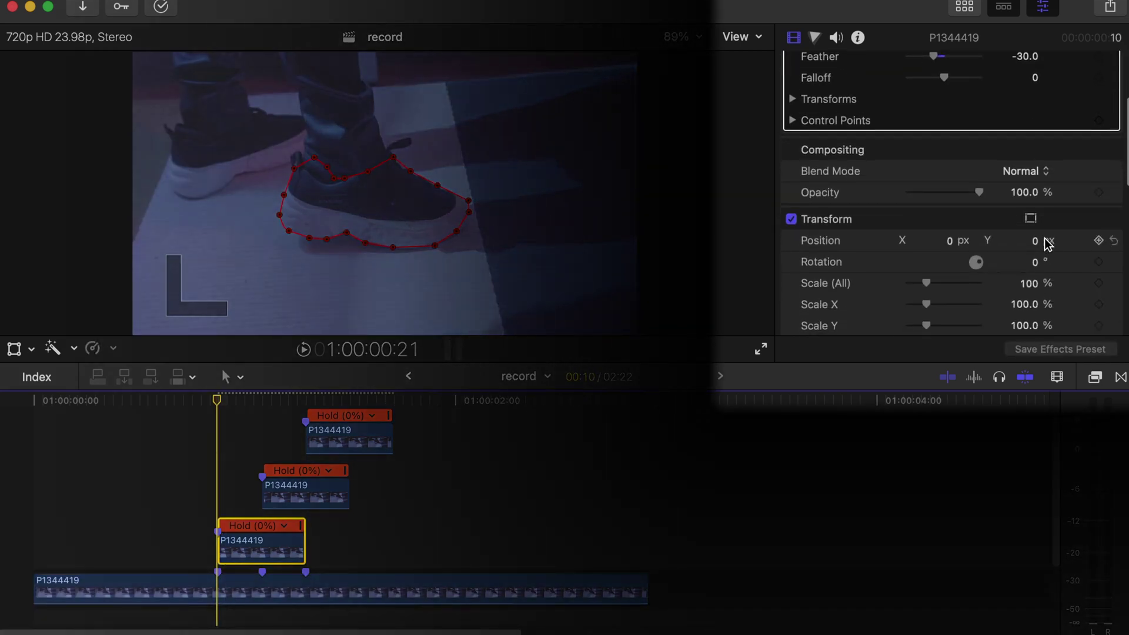
click(1099, 240)
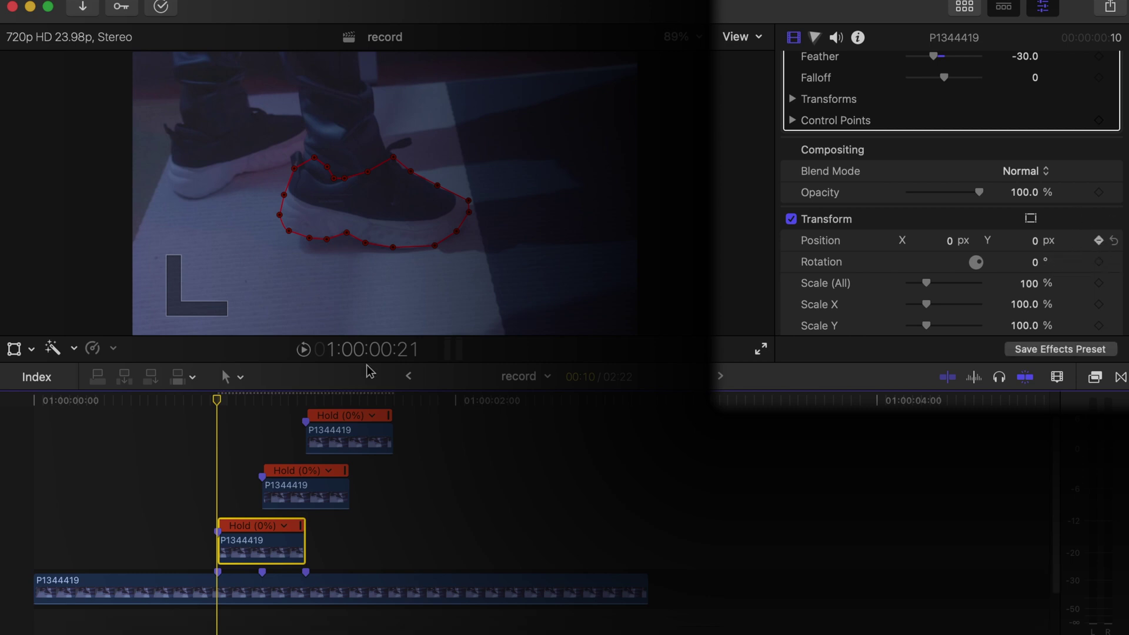
click(297, 402)
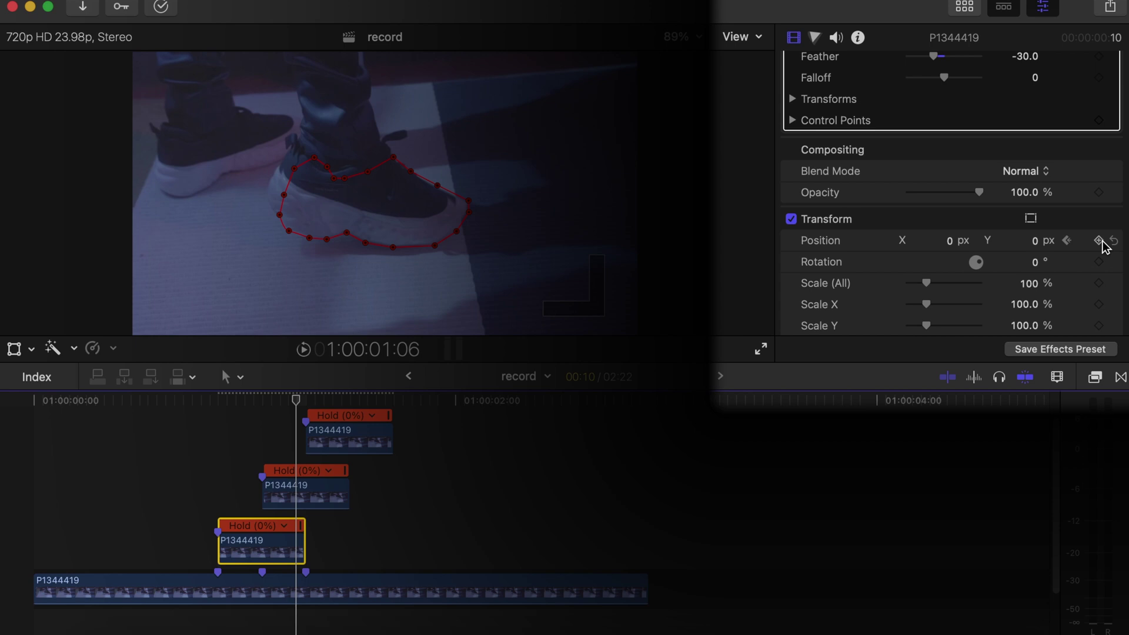
click(1100, 241)
Set the end keyframe's Position X to about 372.7 px, copy the clip, and select the middle copy.
mouse_move(951, 241)
mouse_down()
mouse_move(1047, 241)
mouse_move(938, 246)
mouse_up()
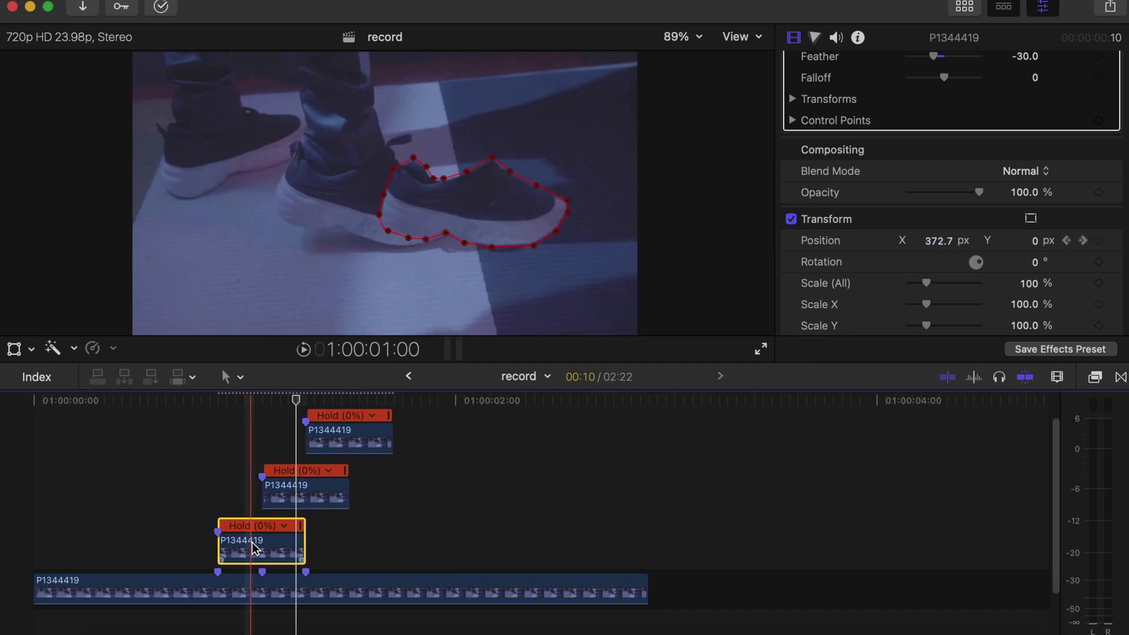
key(super+c)
click(283, 488)
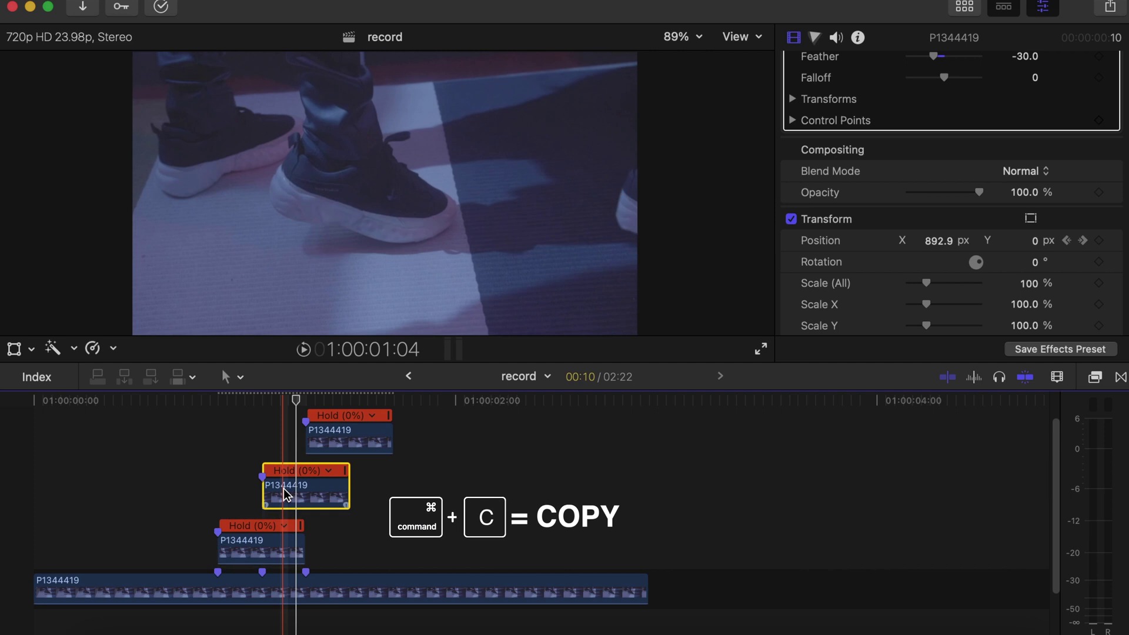
Paste only the Position attribute onto the middle and top copies with Stretch to Fit timing.
super+click(331, 433)
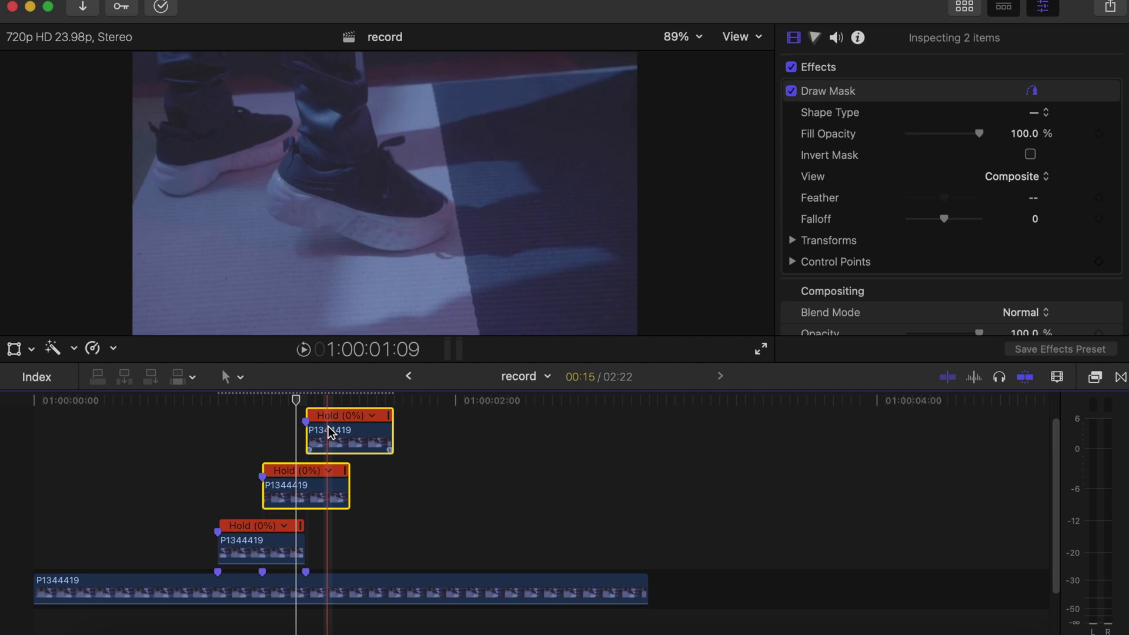
scroll(317, 440, up, 3)
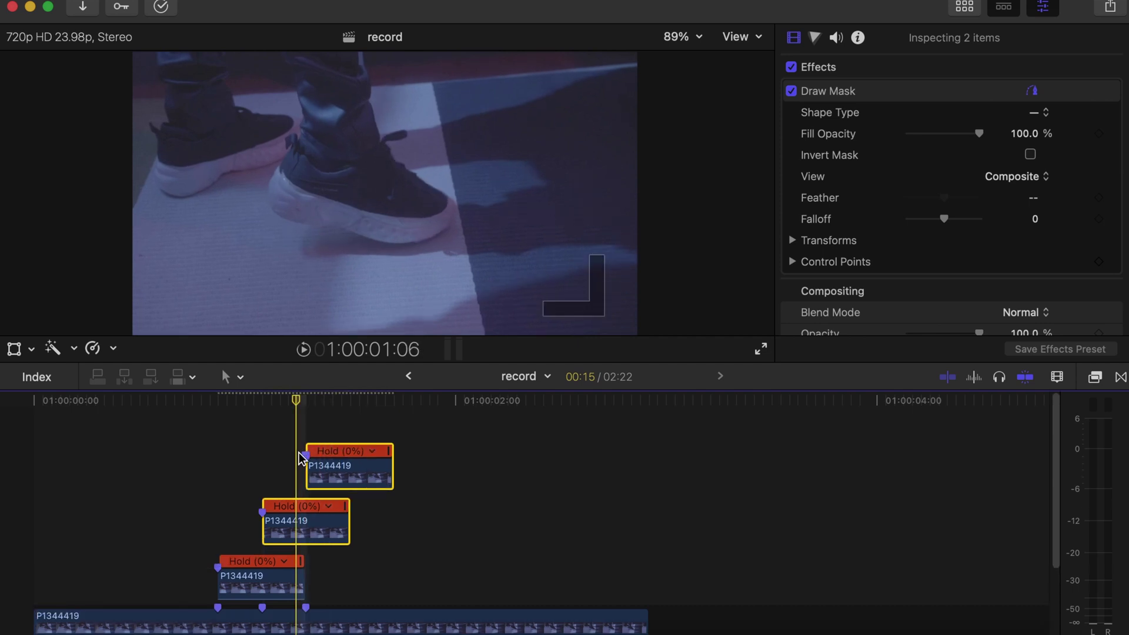
key(shift+super+v)
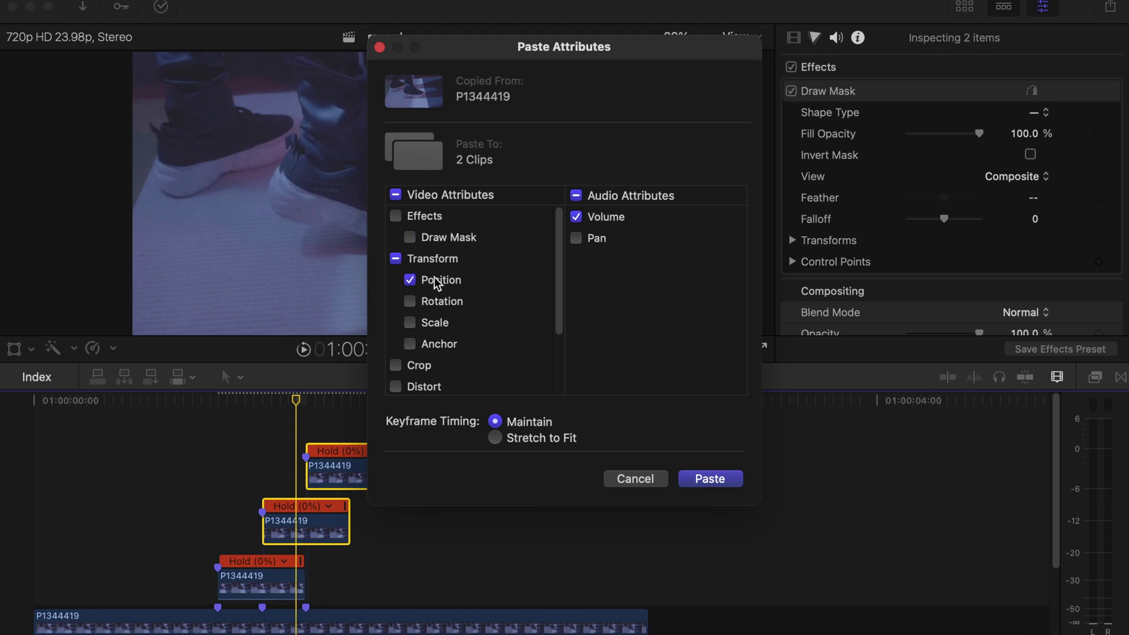
click(577, 189)
click(577, 189)
scroll(487, 329, down, 3)
click(495, 438)
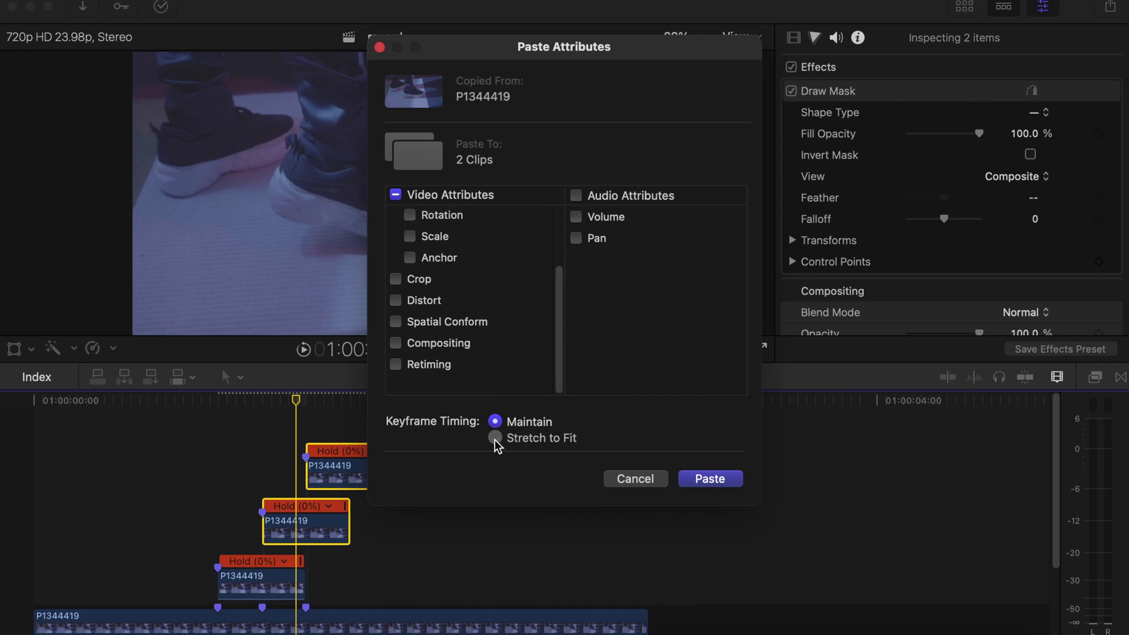
click(709, 478)
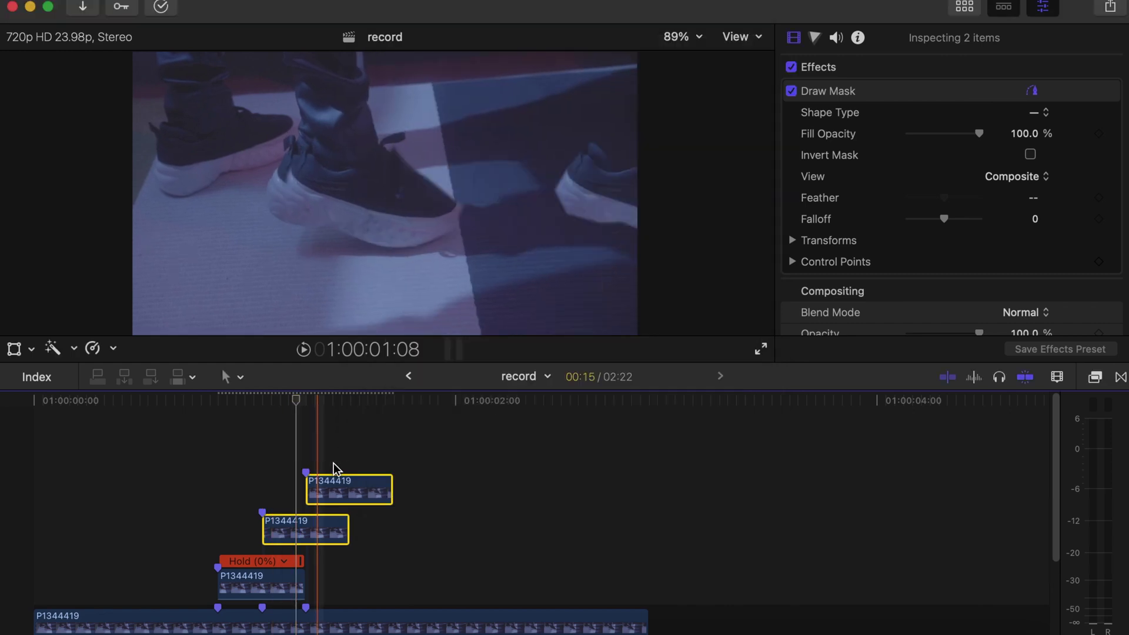
Deselect the clips and play back the current result.
click(166, 528)
key(space)
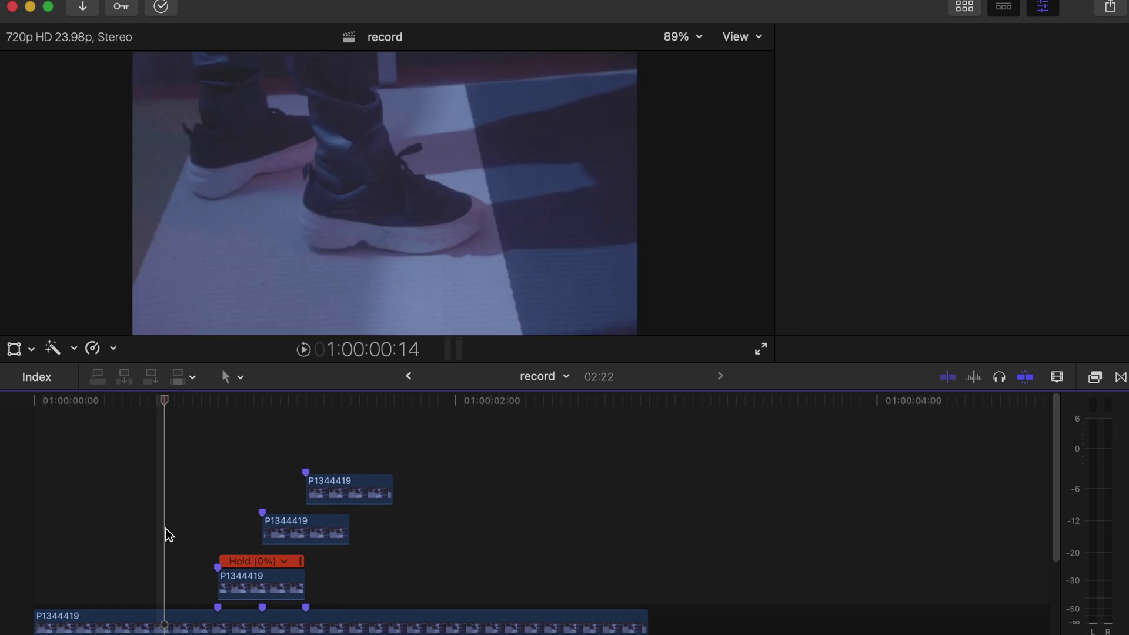
key(space)
key(c)
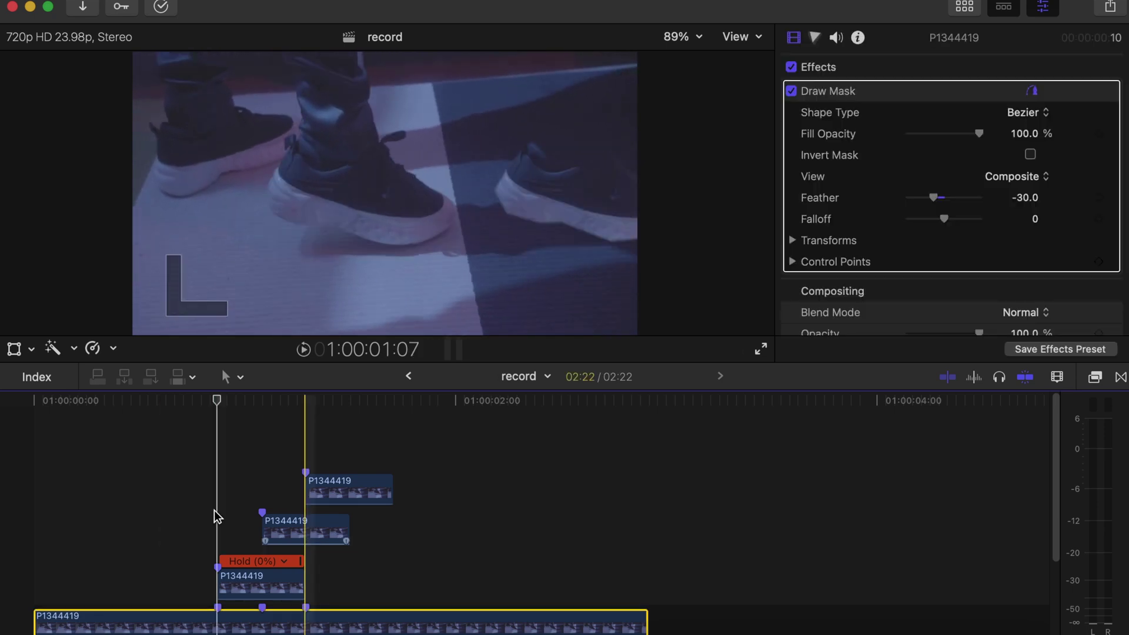
Apply the Scrape effect to the lowest freeze-frame Hold copy.
click(235, 585)
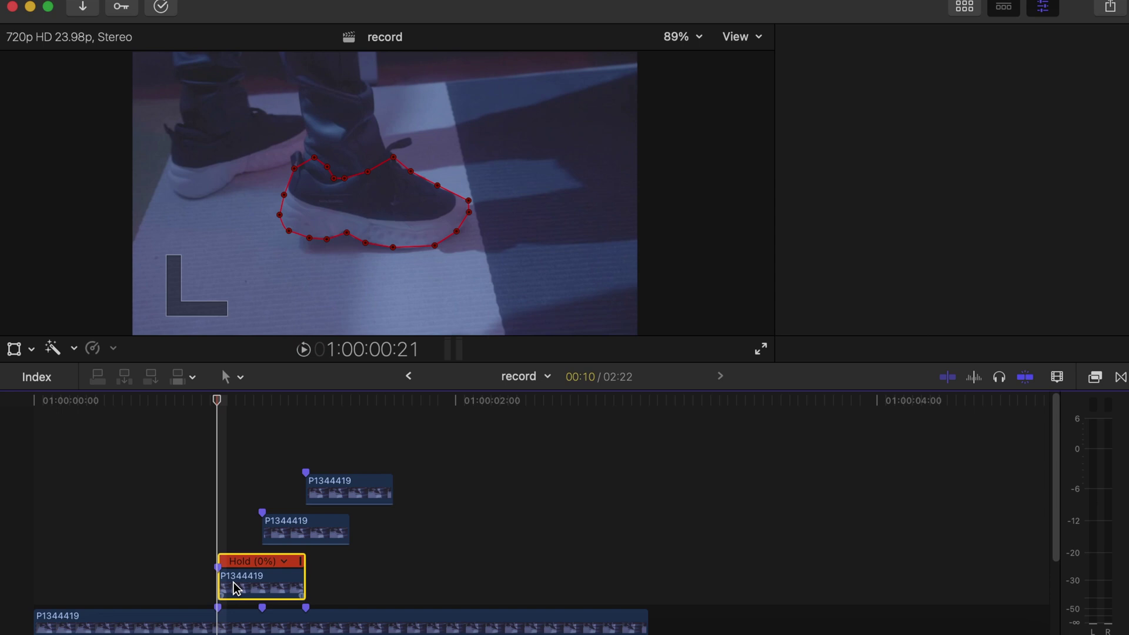
click(1095, 379)
text(scrape)
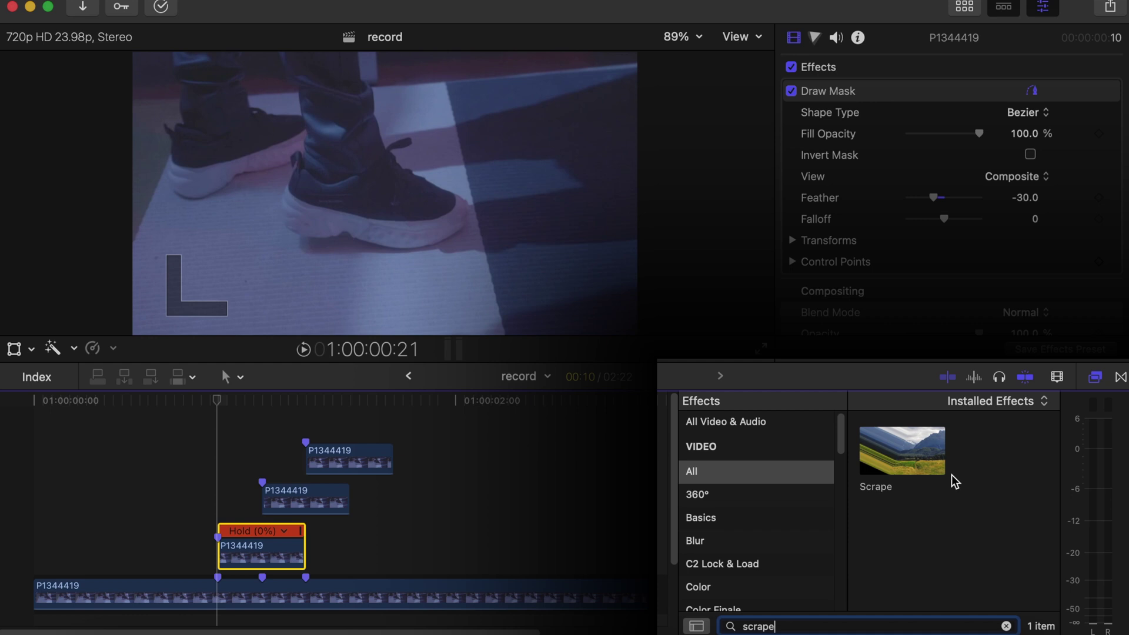
click(926, 450)
drag(372, 535, 253, 544)
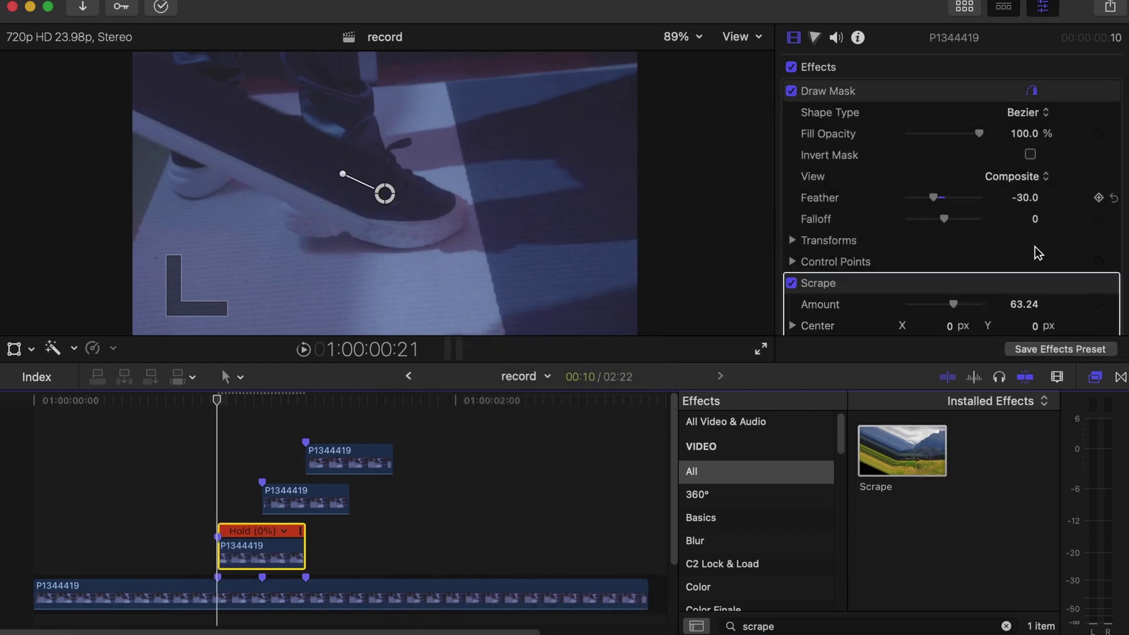
Set the Scrape effect's Rotation to 270° on the lowest Hold copy.
scroll(1057, 283, down, 3)
click(1026, 234)
key(BackSpace)
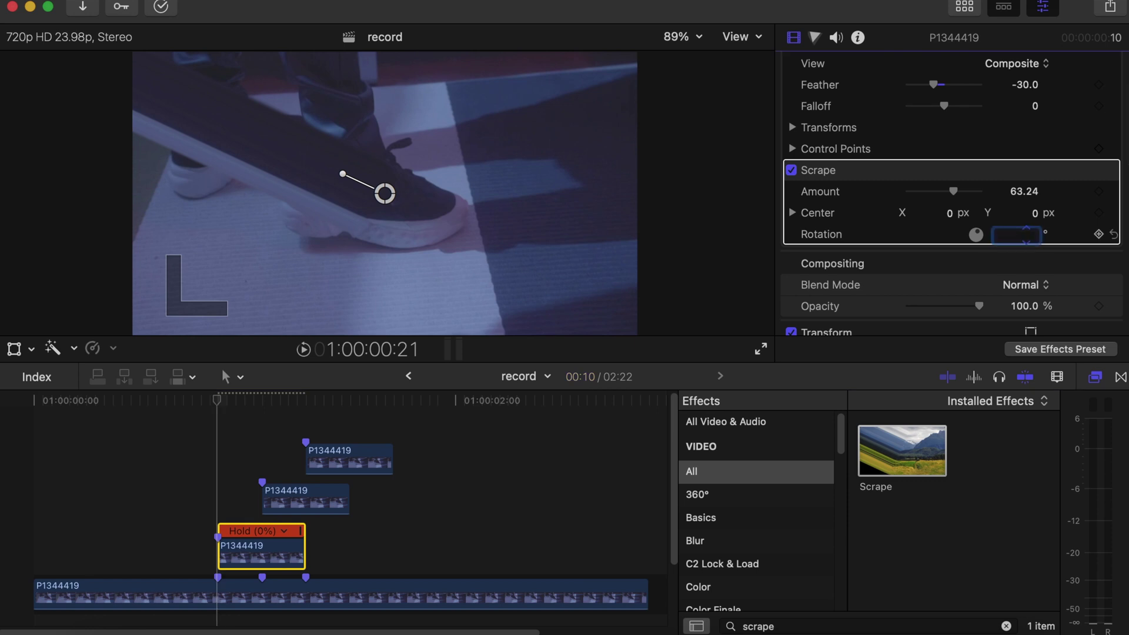
text(270)
key(Return)
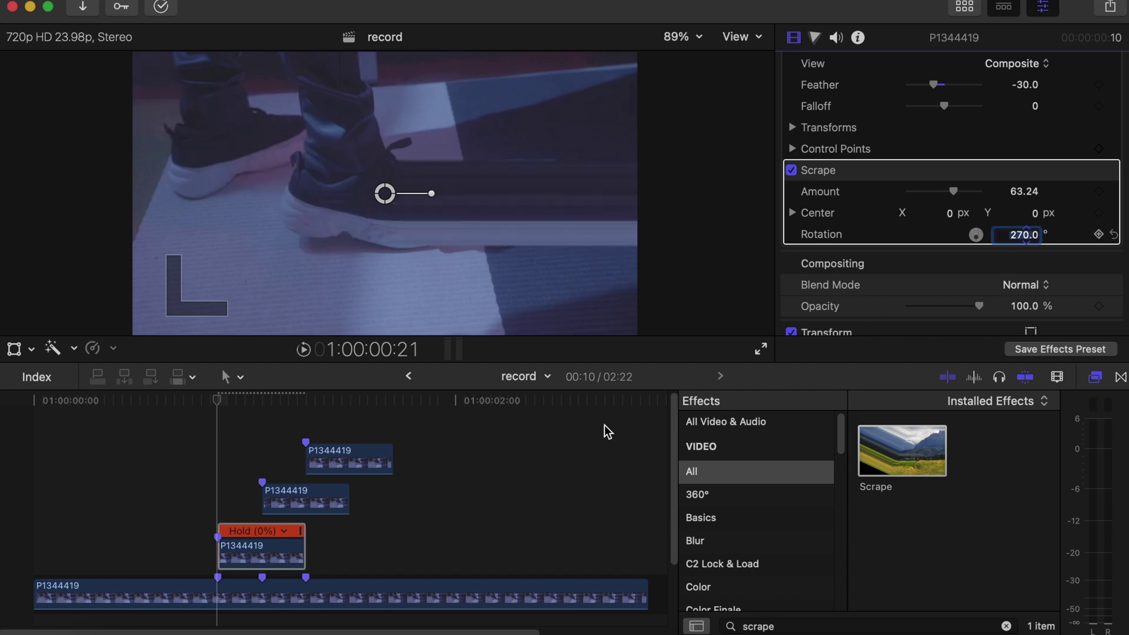
click(254, 560)
Paste only the Scrape effect onto the middle and top Hold copies, then play back.
key(super+c)
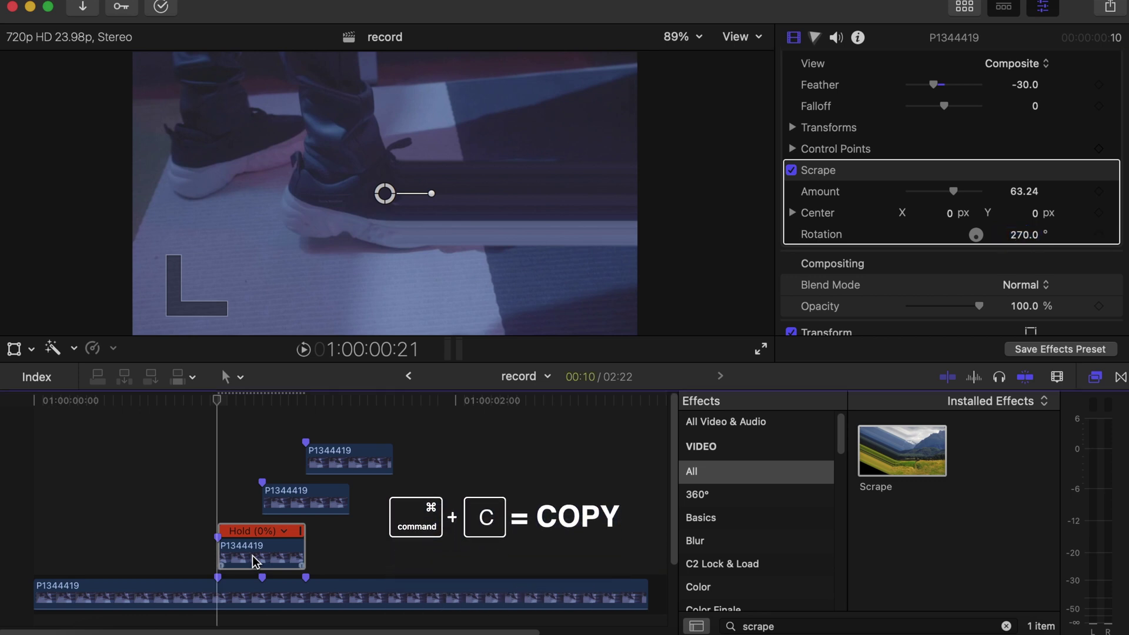
drag(288, 437, 333, 493)
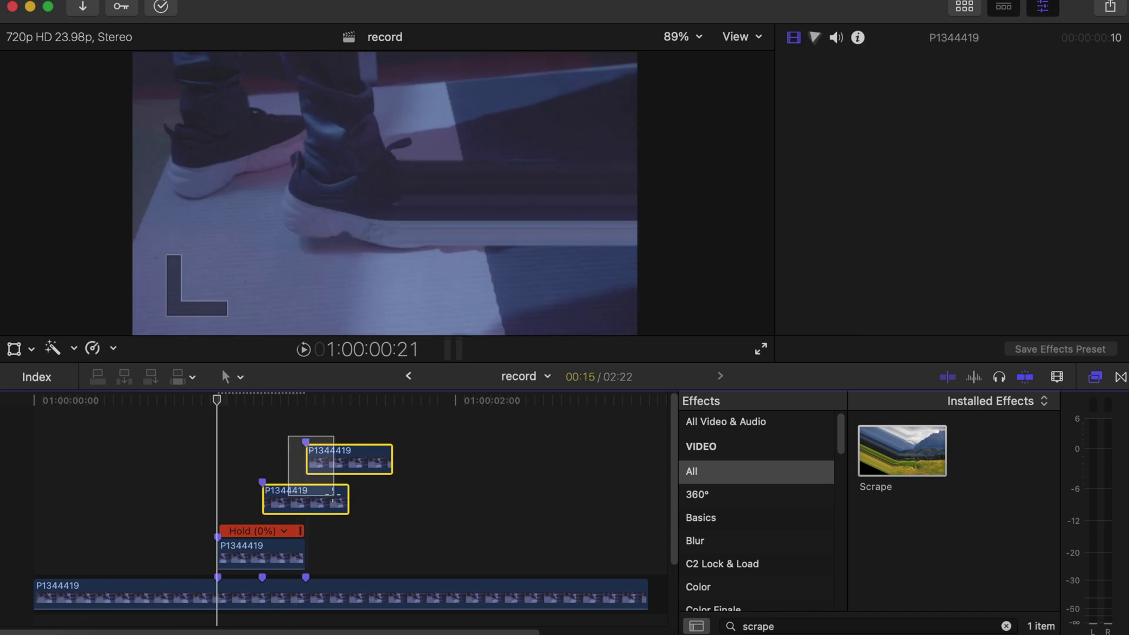
key(shift+super+v)
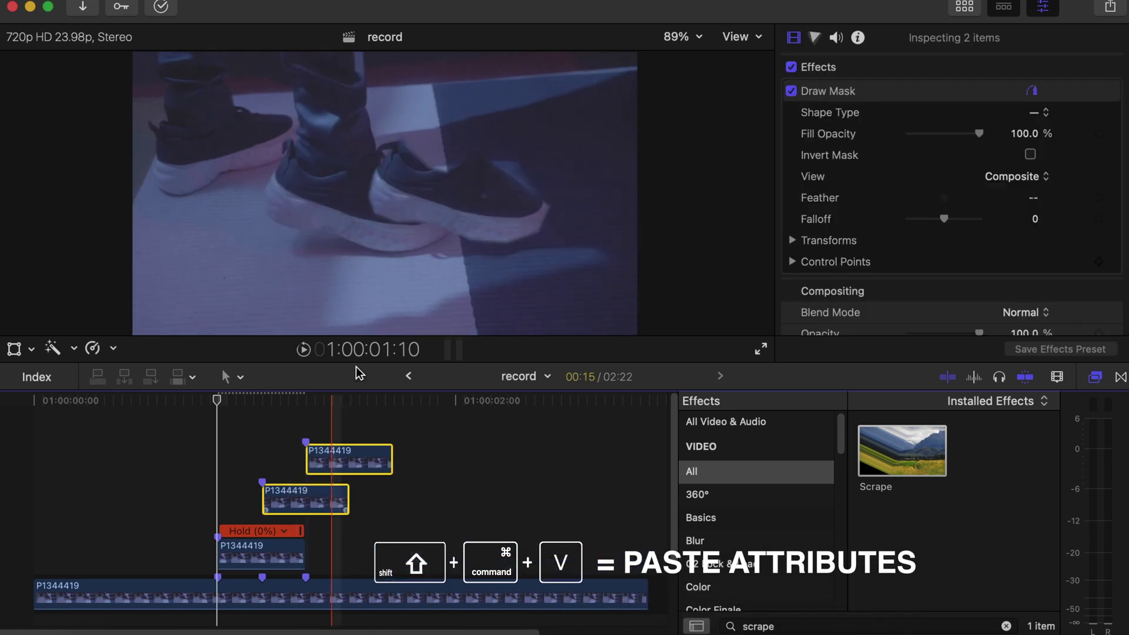
key(shift+super+v)
click(395, 195)
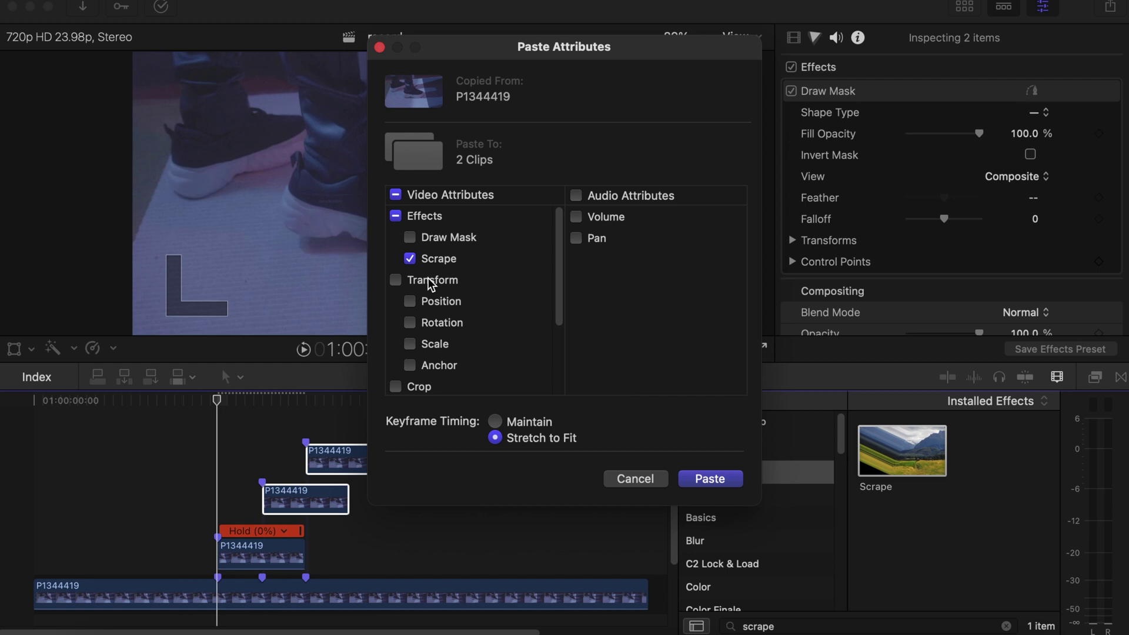
click(714, 477)
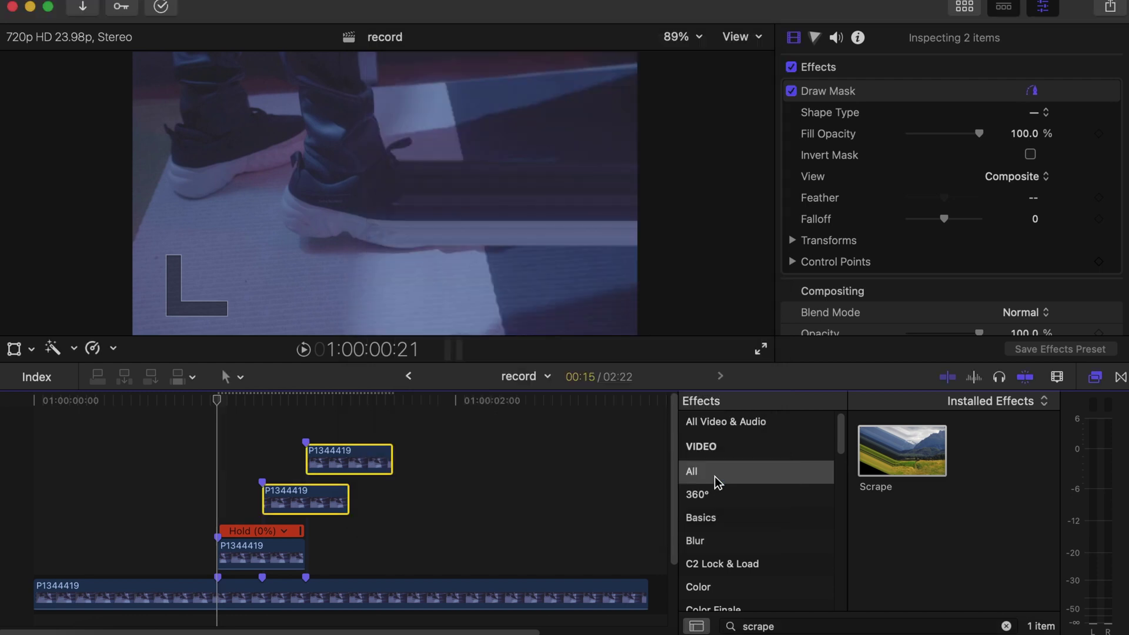
click(228, 446)
key(space)
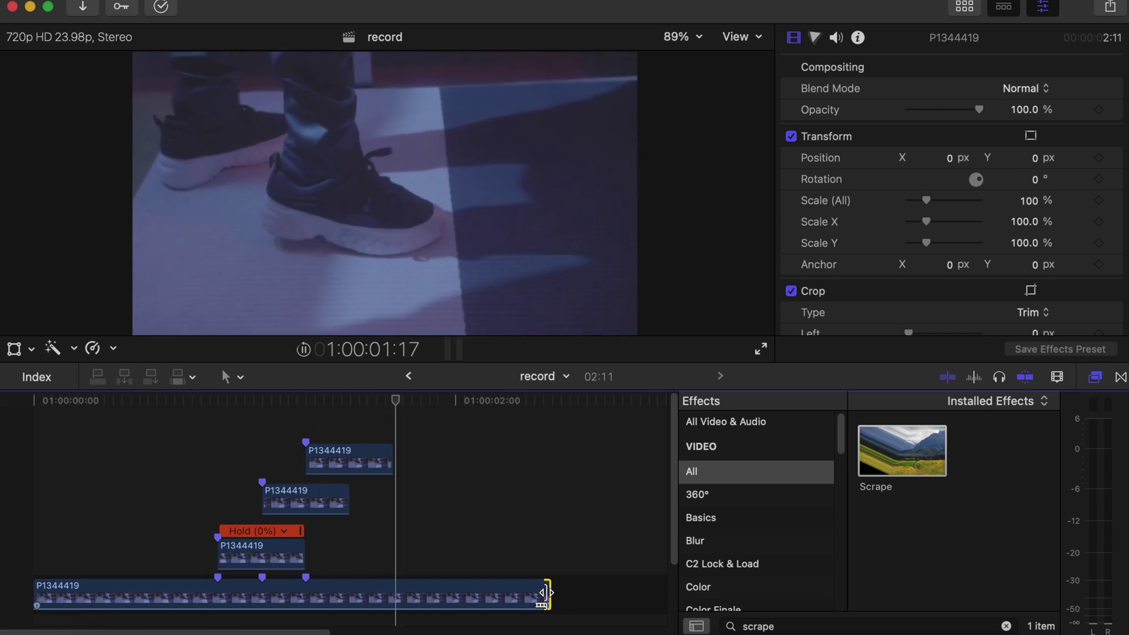